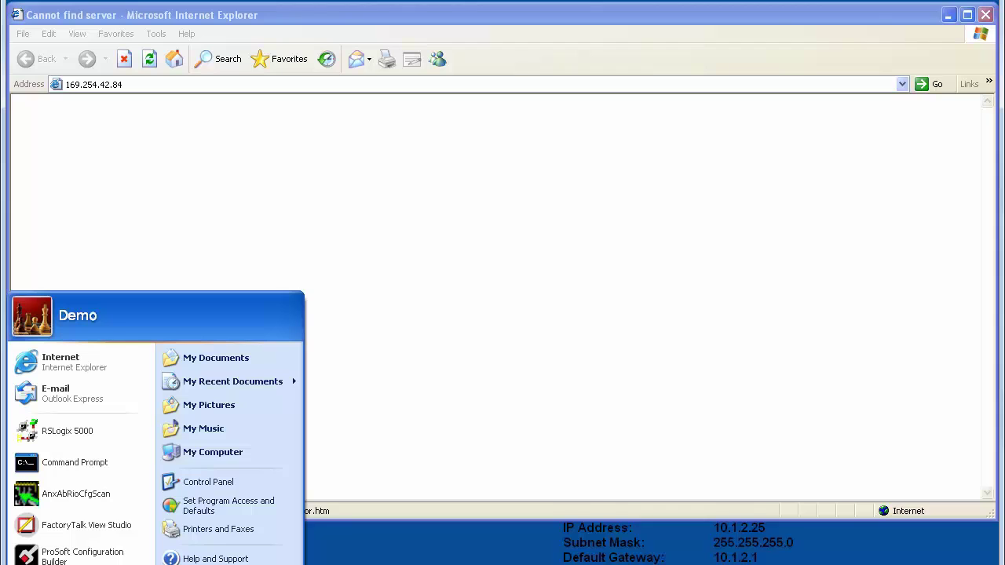
# Open a Command Prompt as the Administrator user, entering the account password, and reposition its window over the browser
pyautogui.moveTo(78, 564)
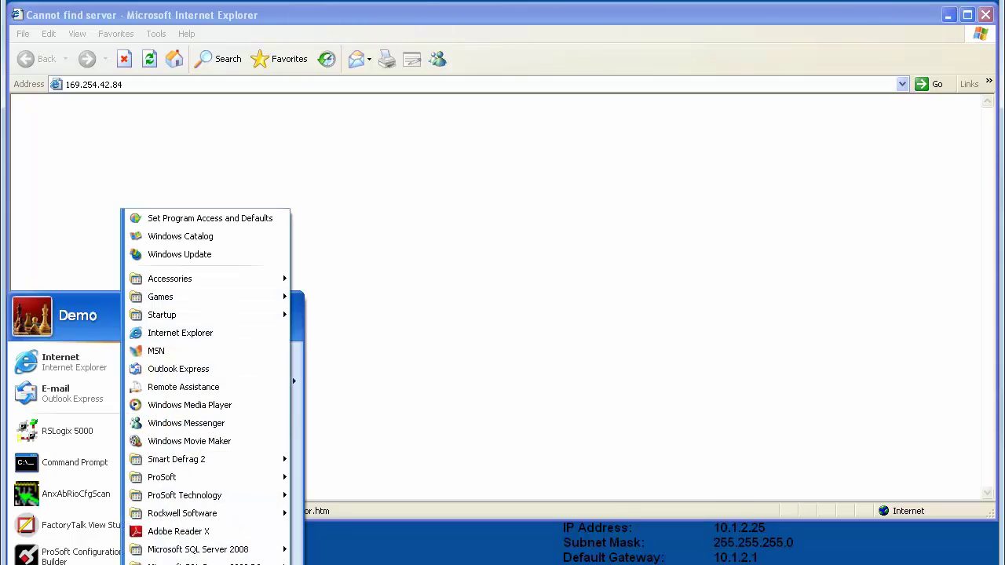
pyautogui.moveTo(248, 281)
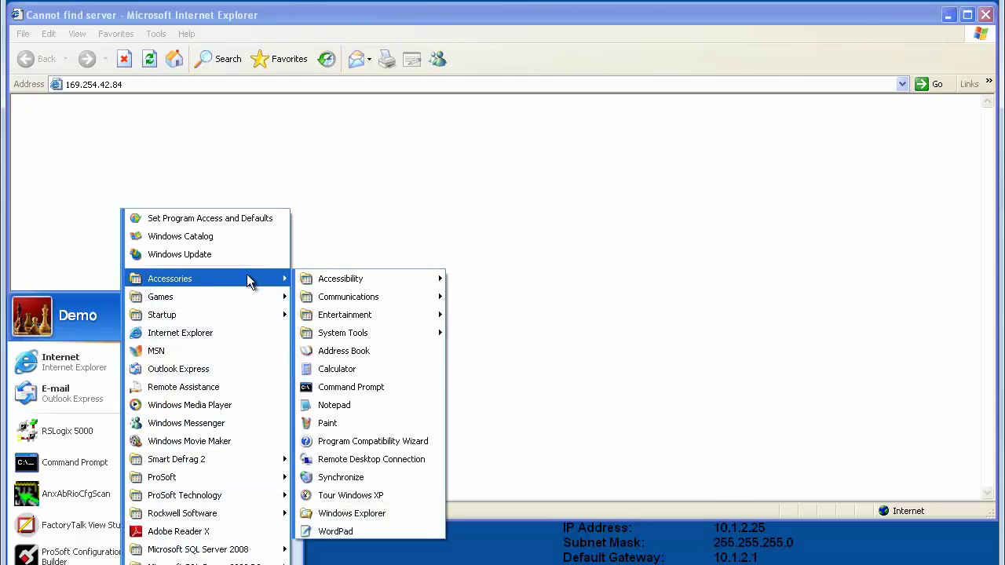
pyautogui.rightClick(351, 387)
pyautogui.click(392, 408)
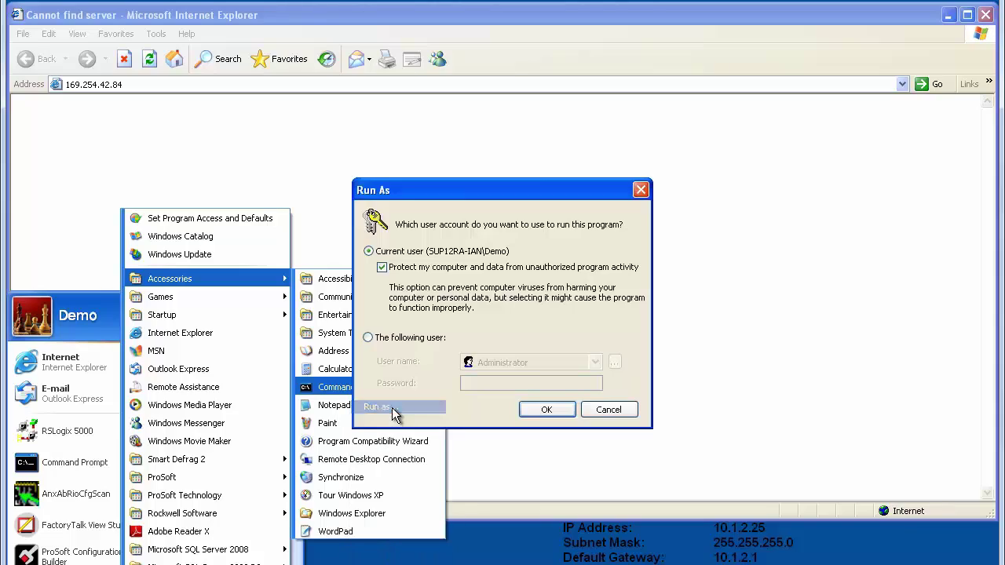
pyautogui.click(368, 338)
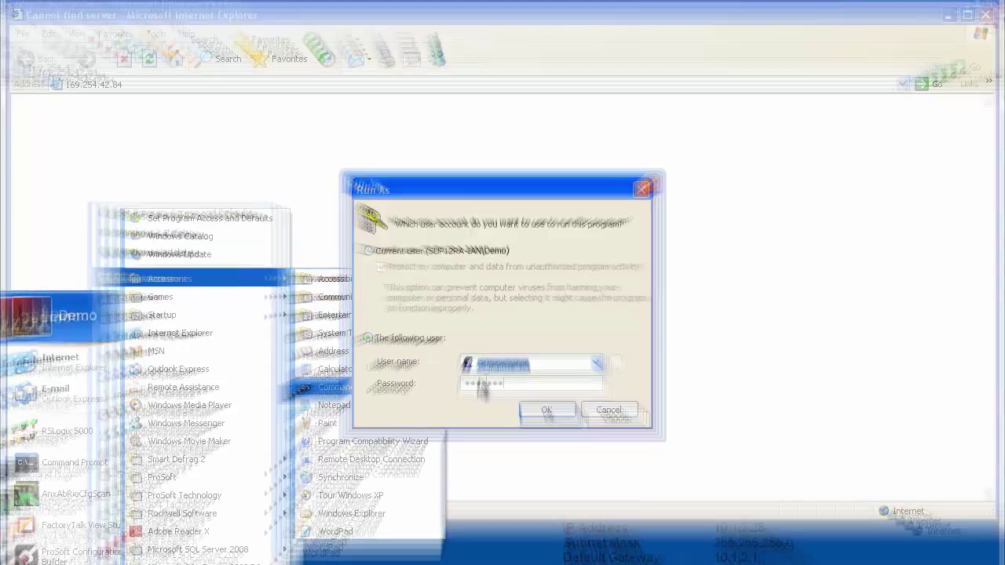
pyautogui.click(549, 412)
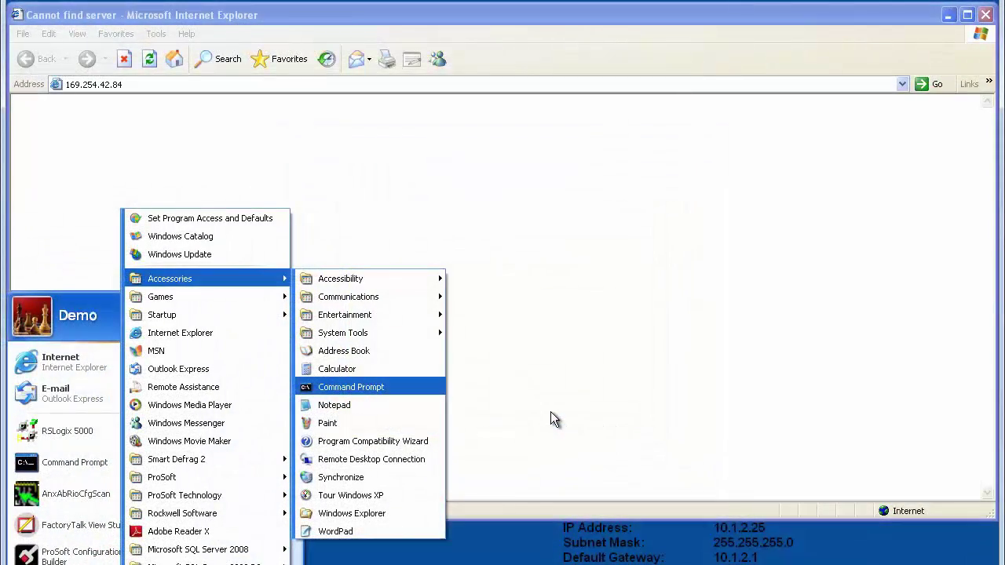
pyautogui.click(376, 387)
pyautogui.moveTo(349, 79); pyautogui.dragTo(439, 177)
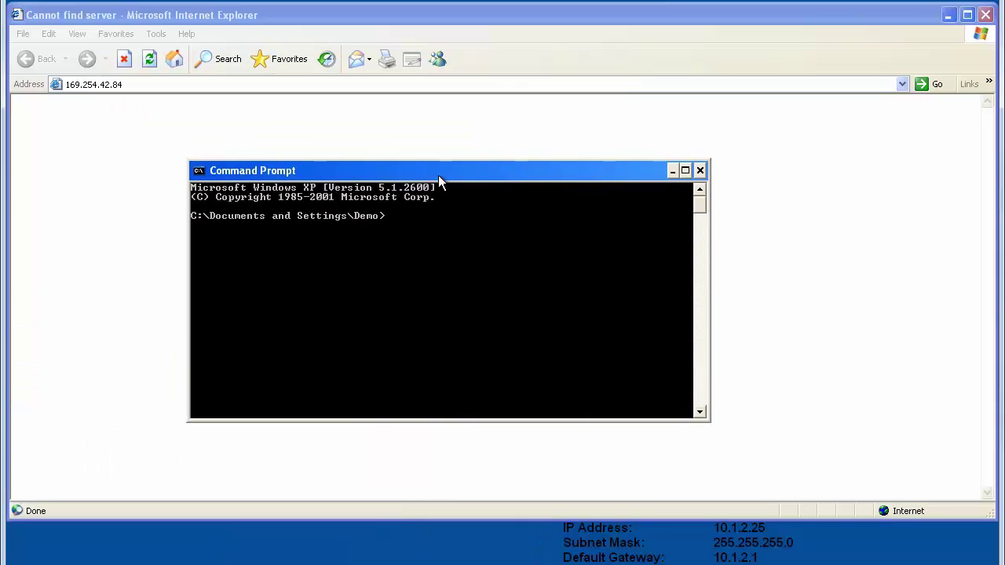
# Run ipconfig and add a route to 169.254.0.0 with mask 255.255.0.0, gateway 10.1.2.25 and metric 20
pyautogui.write('ipconfig')
pyautogui.press('Return')
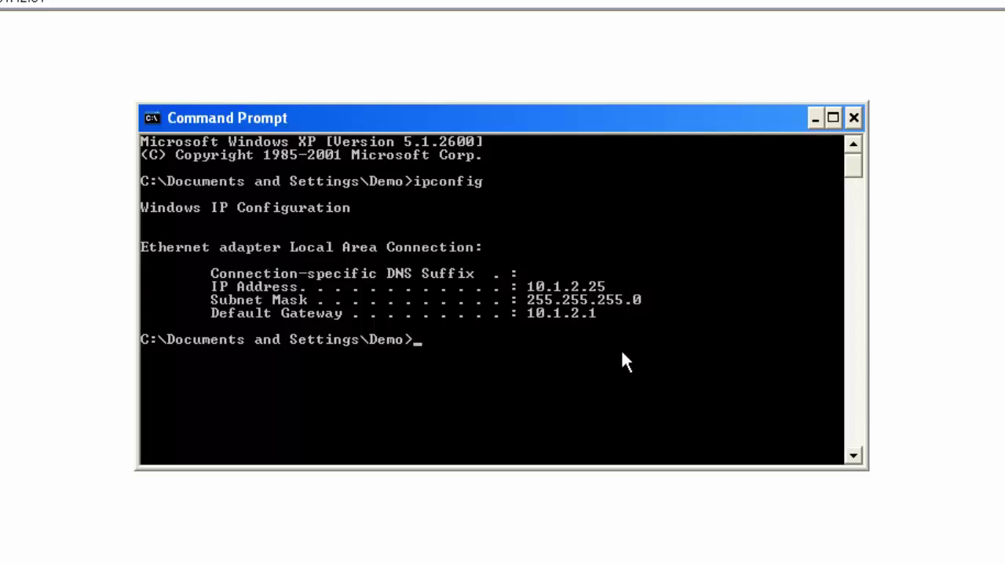
pyautogui.write('route add 169')
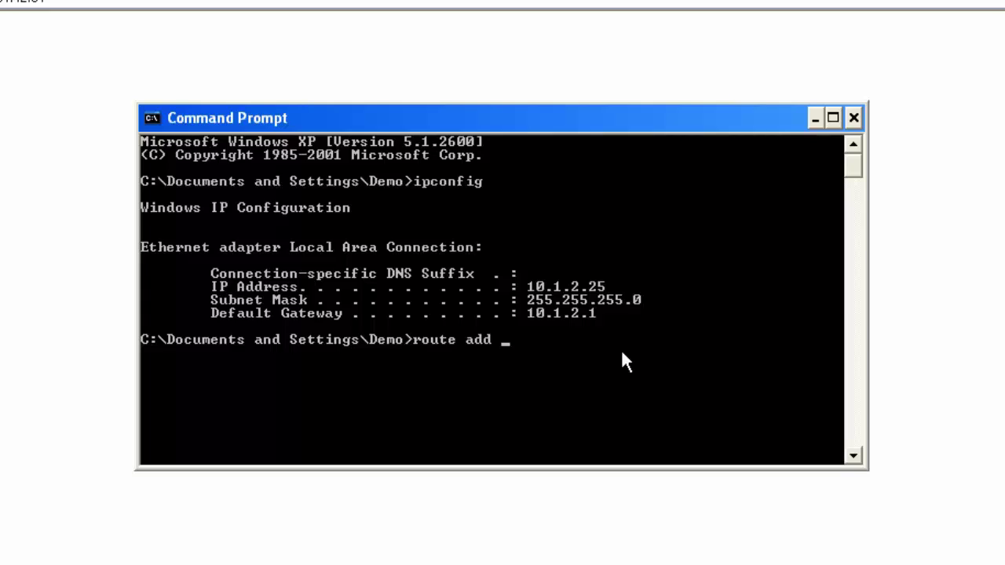
pyautogui.write('.254.0')
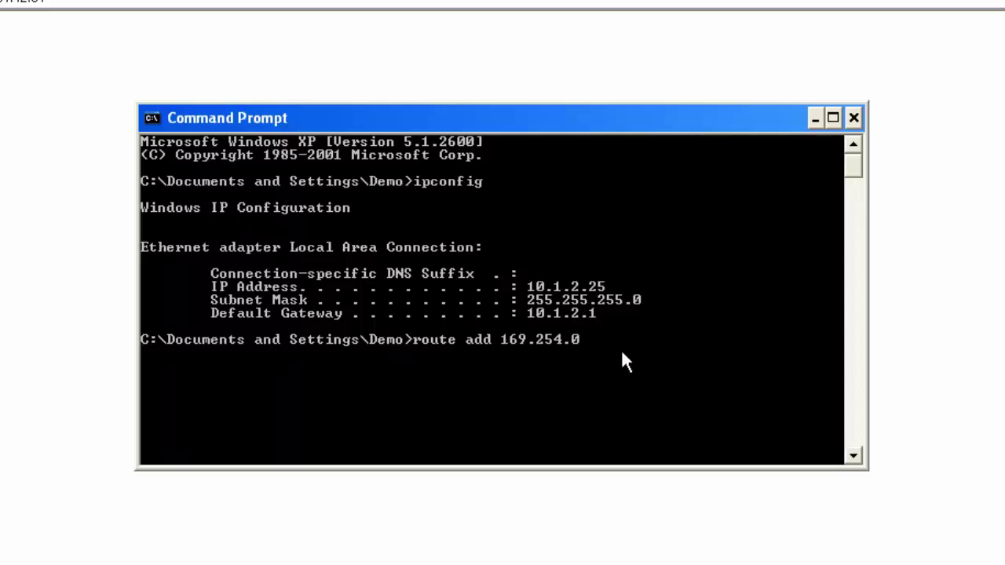
pyautogui.write('.0 mask 255.255.0.')
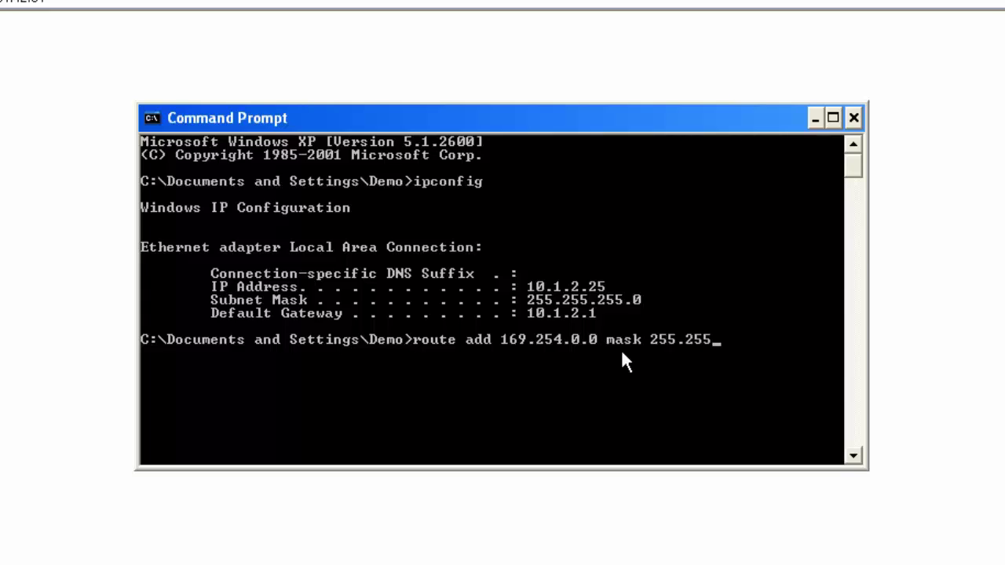
pyautogui.write('0 10.1.2.25 metr')
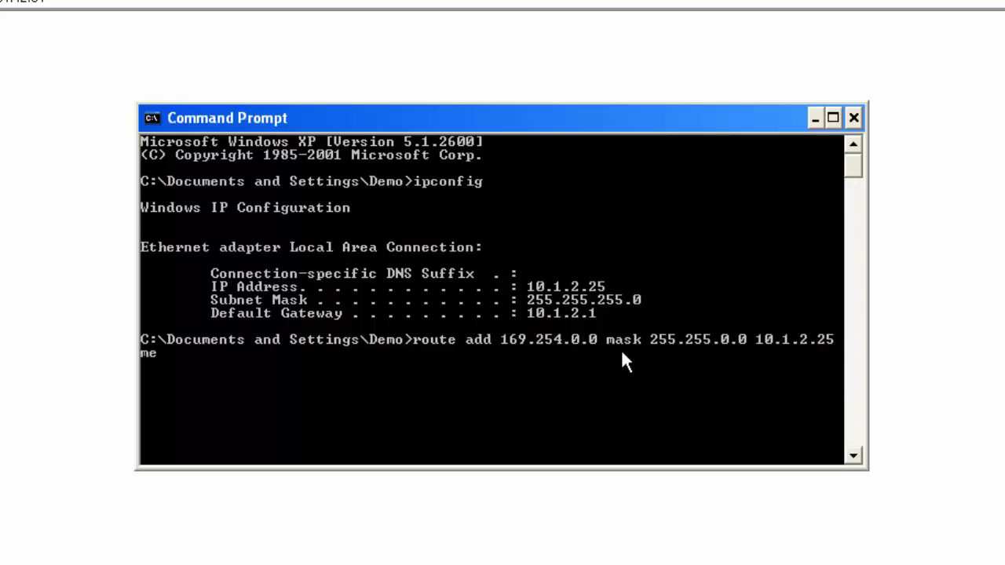
pyautogui.write('ic 20')
pyautogui.press('Return')
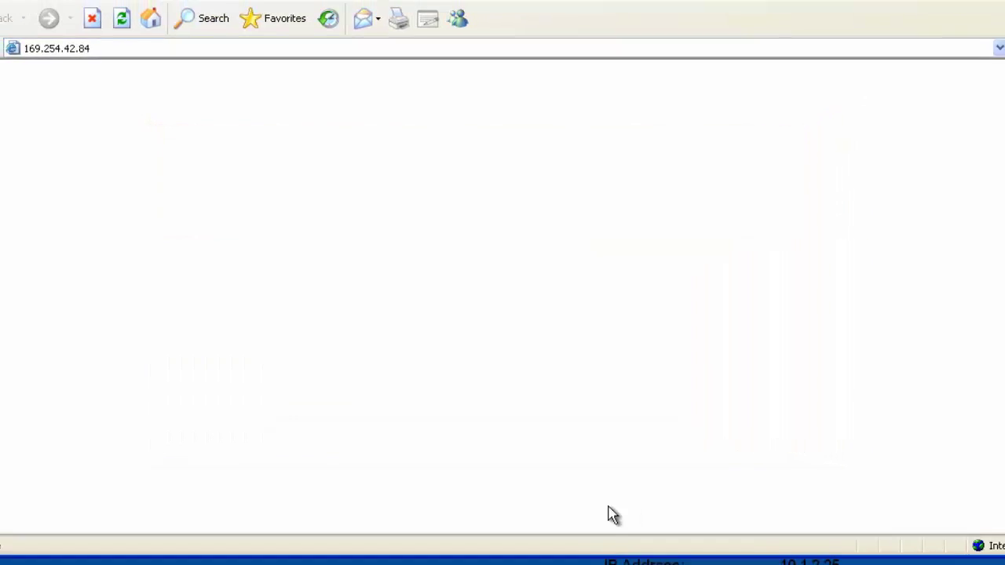
# Load the gateway's web interface at 169.254.42.84 and open its AN-X Configuration page
pyautogui.click(105, 35)
pyautogui.press('Return')
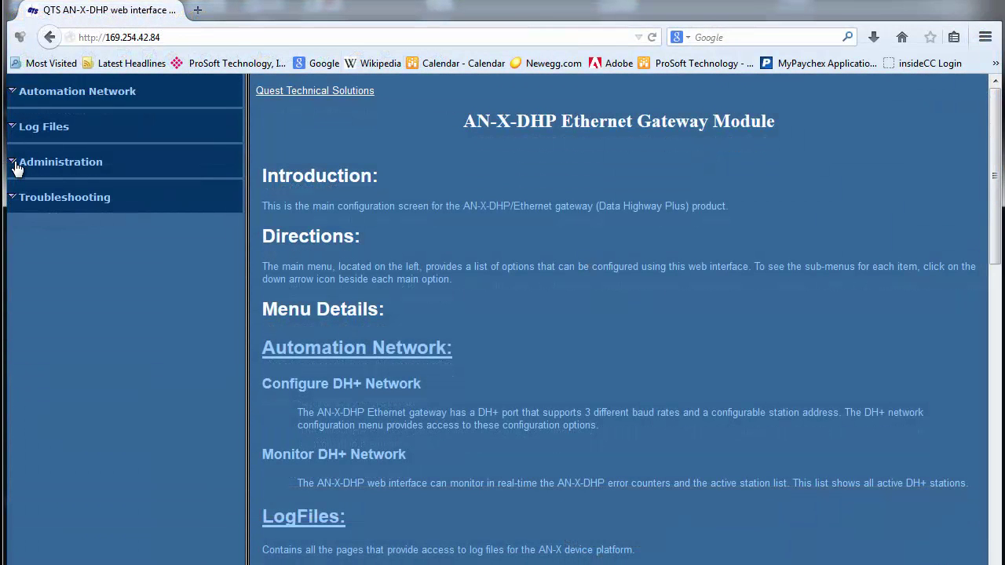
pyautogui.click(13, 162)
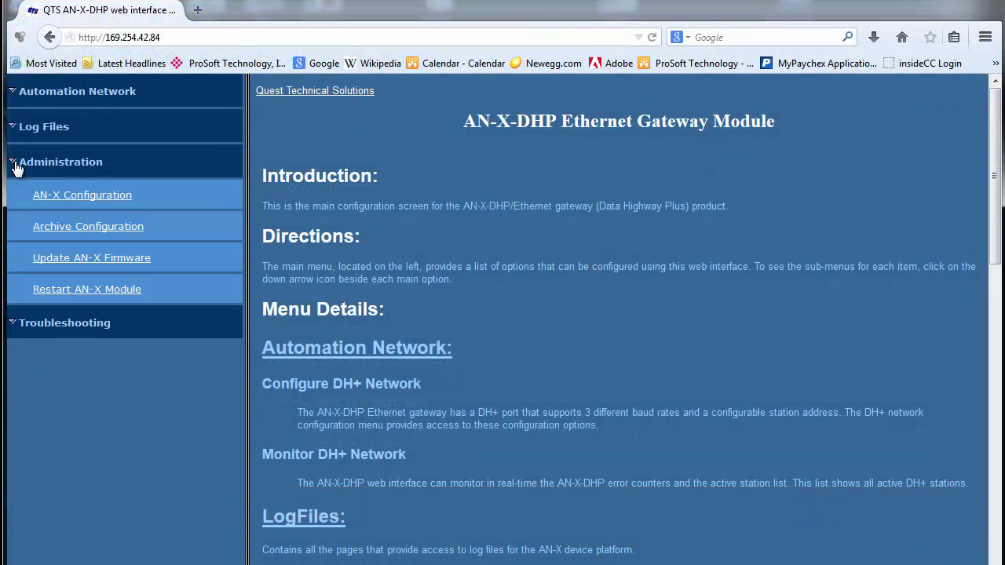
pyautogui.click(115, 204)
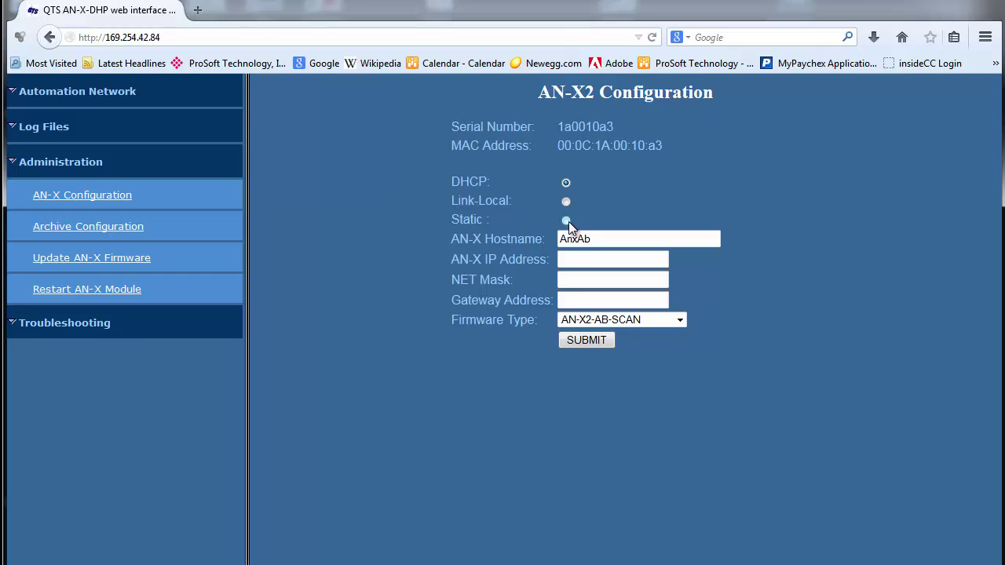
# Choose static addressing for the module, set the hostname to My ANX2 DHP and the IP address to 10.1.2.130
pyautogui.click(565, 220)
pyautogui.doubleClick(598, 239)
pyautogui.write('My ANX2 DHP')
pyautogui.click(634, 258)
pyautogui.write('10.1.2.130')
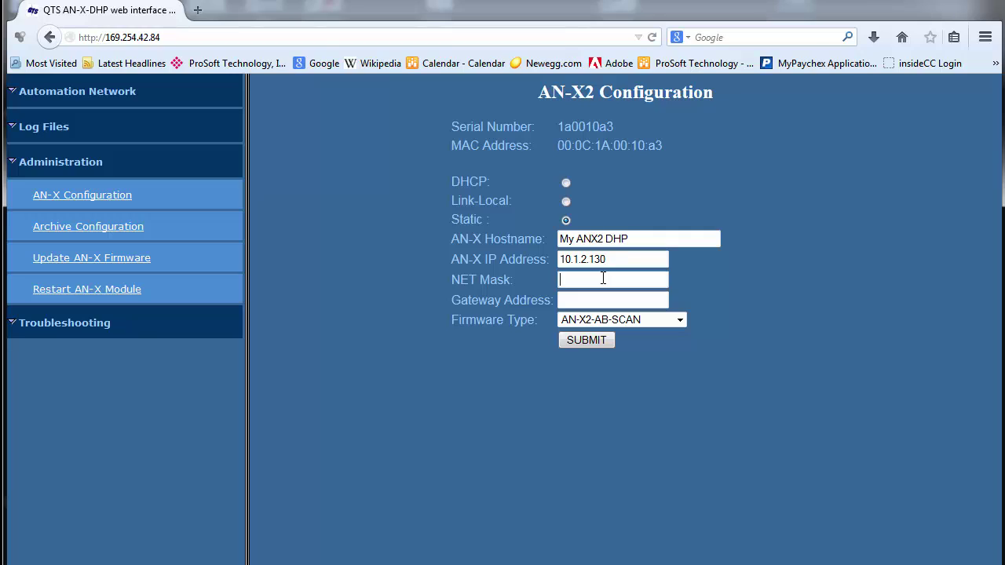
# Set the net mask to 255.255.255.0, the gateway address to 10.1.2.1 and the firmware type to AN-X2-AB-DHP
pyautogui.write('255.255.255.0')
pyautogui.click(595, 302)
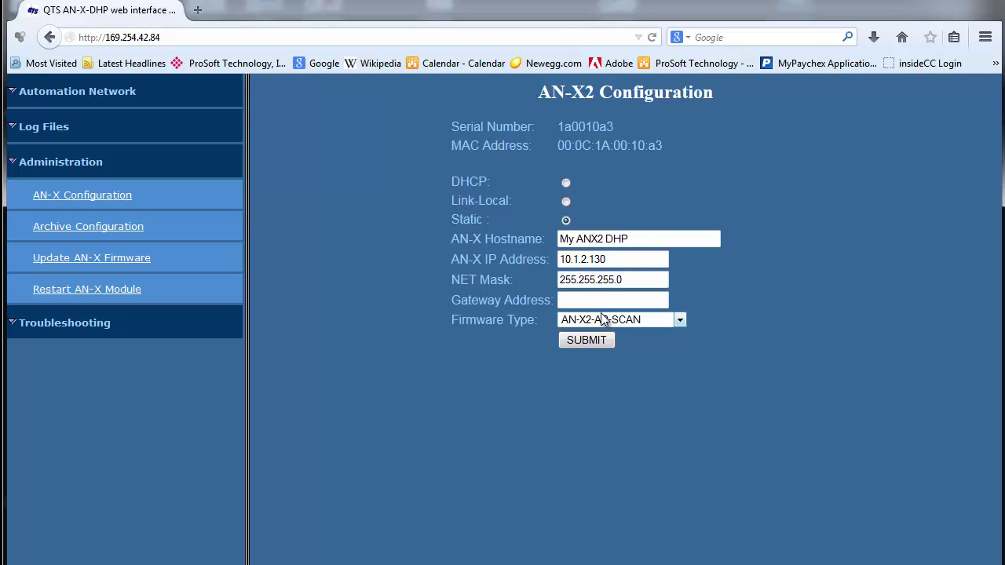
pyautogui.write('10.1.2.1')
pyautogui.click(679, 318)
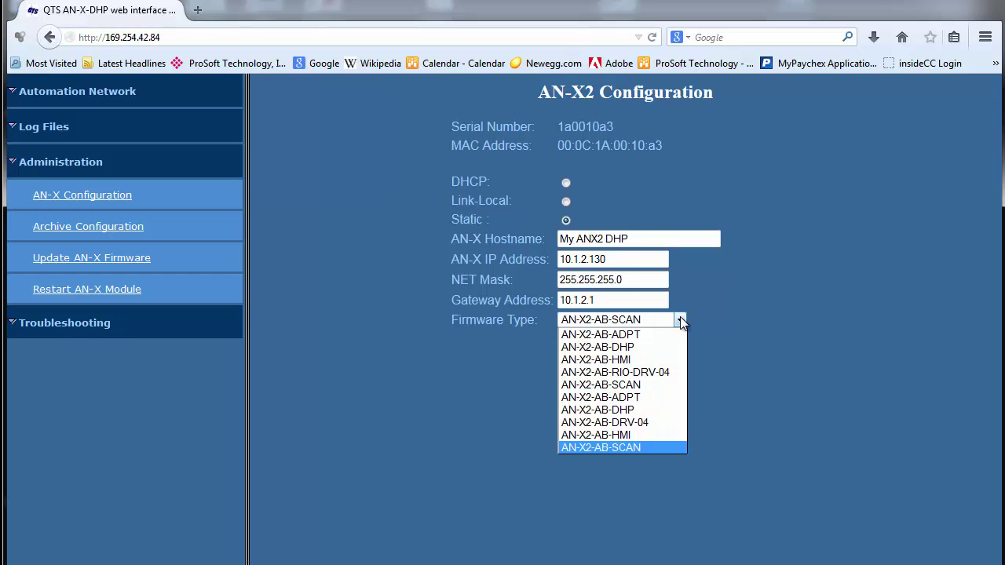
pyautogui.click(636, 347)
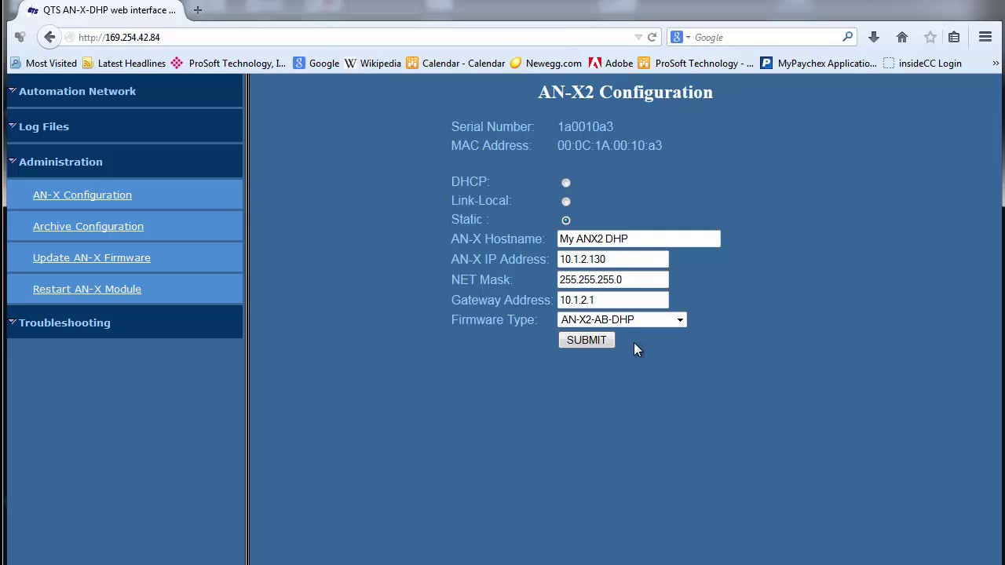
# Submit the module configuration and reboot the module, continuing to its main page after the restart
pyautogui.click(586, 340)
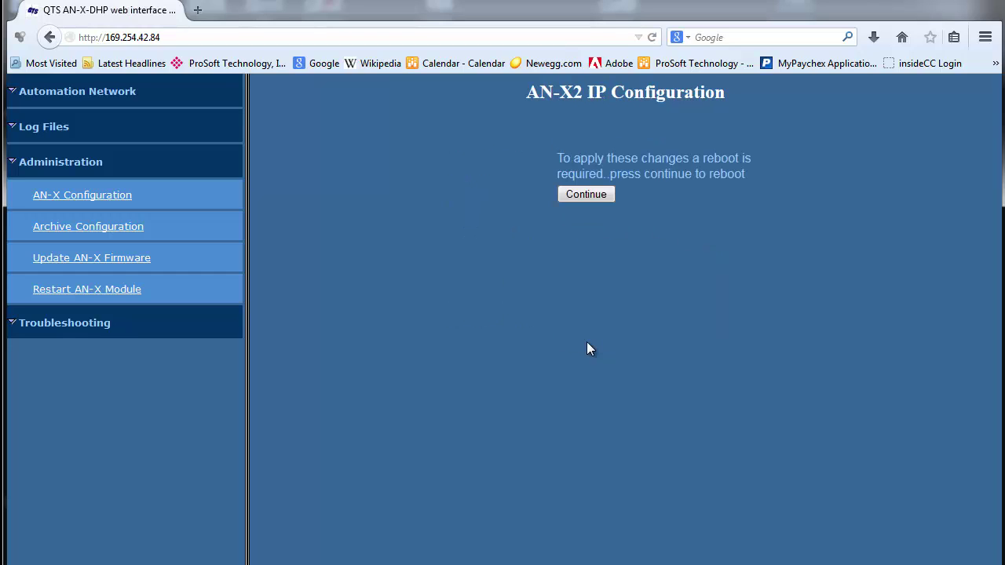
pyautogui.click(590, 196)
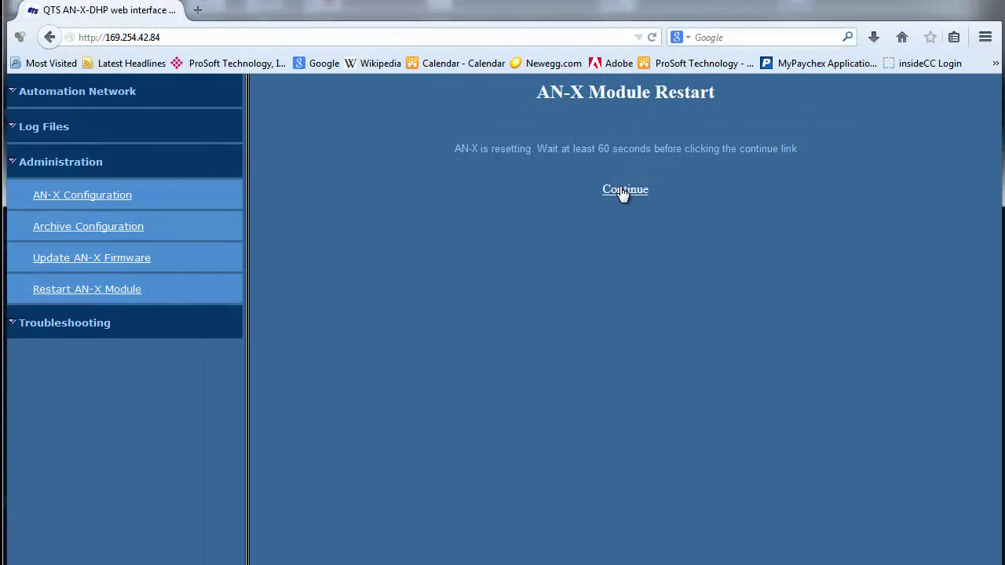
pyautogui.click(621, 192)
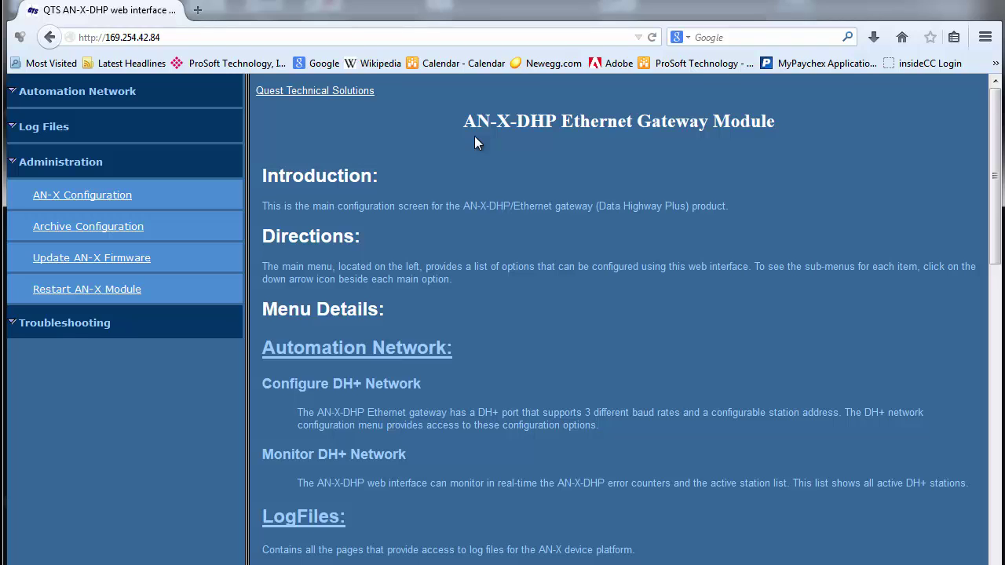
# Load the module's web interface at its new address 10.1.2.130 and view the AN-X Configuration page
pyautogui.click(185, 37)
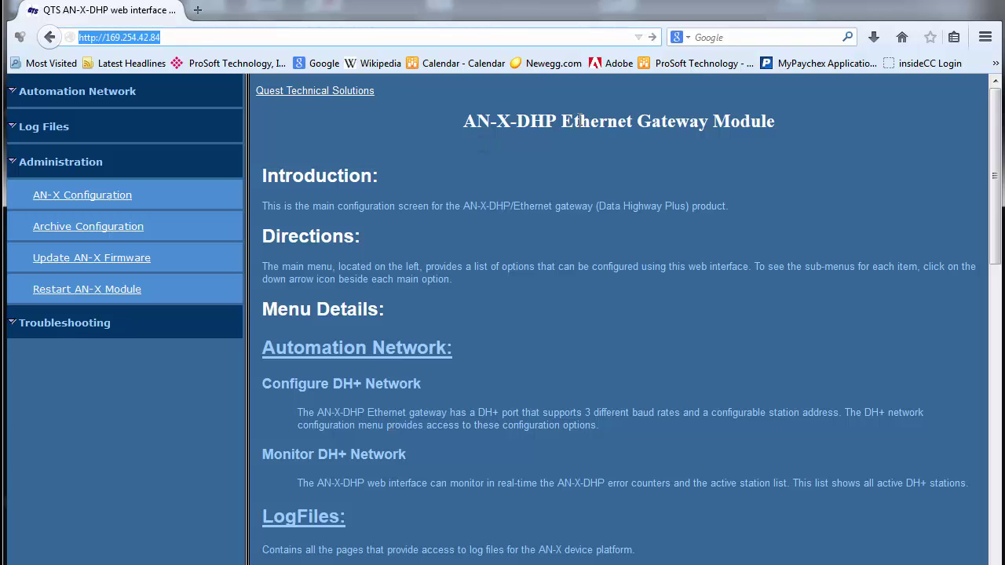
pyautogui.write('10.1')
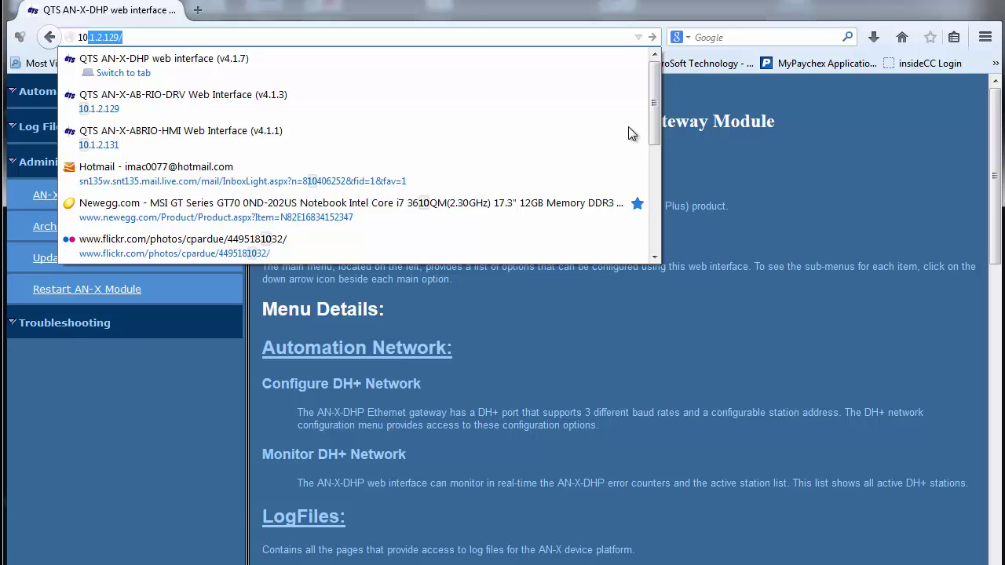
pyautogui.write('.2.130')
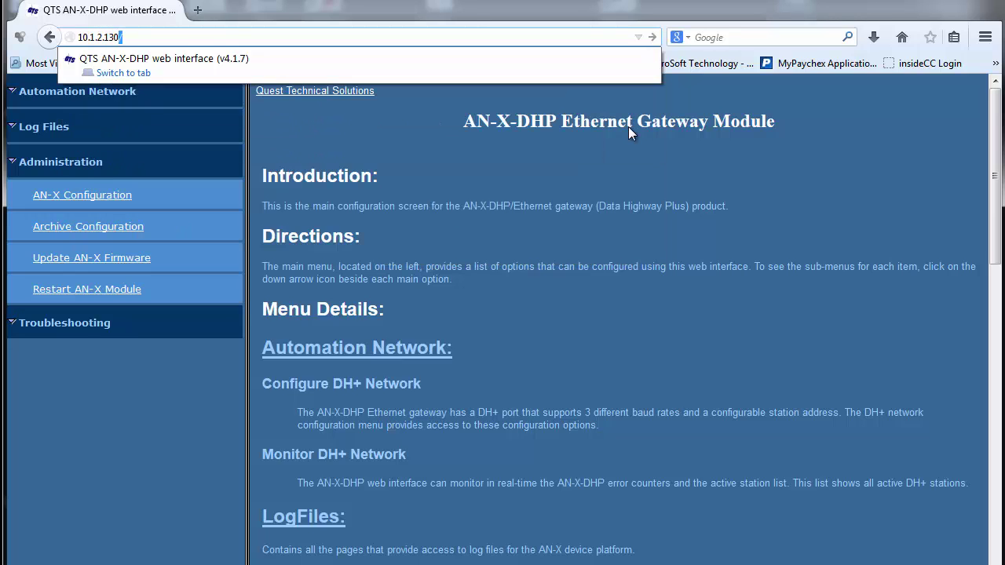
pyautogui.press('Return')
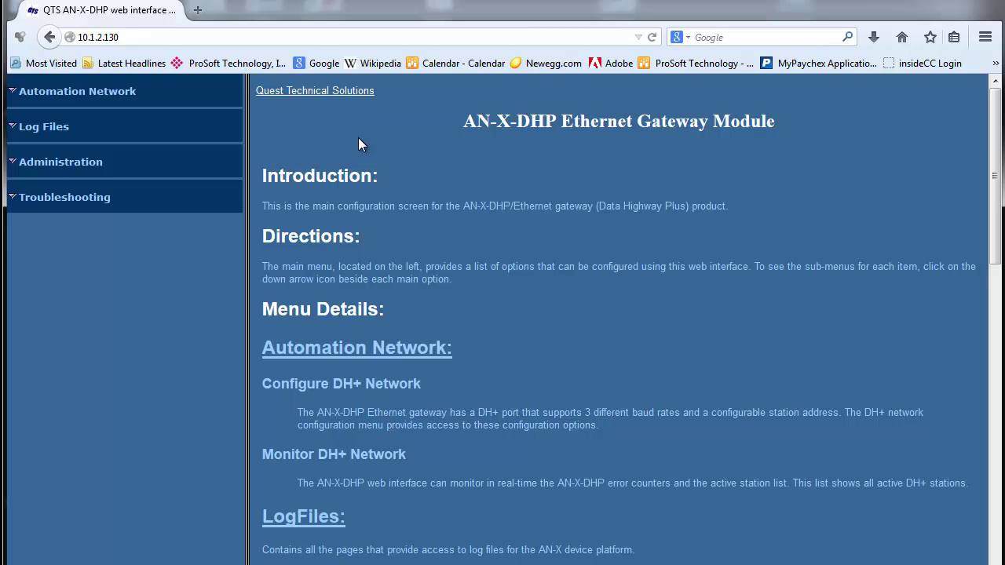
pyautogui.click(24, 160)
pyautogui.click(86, 203)
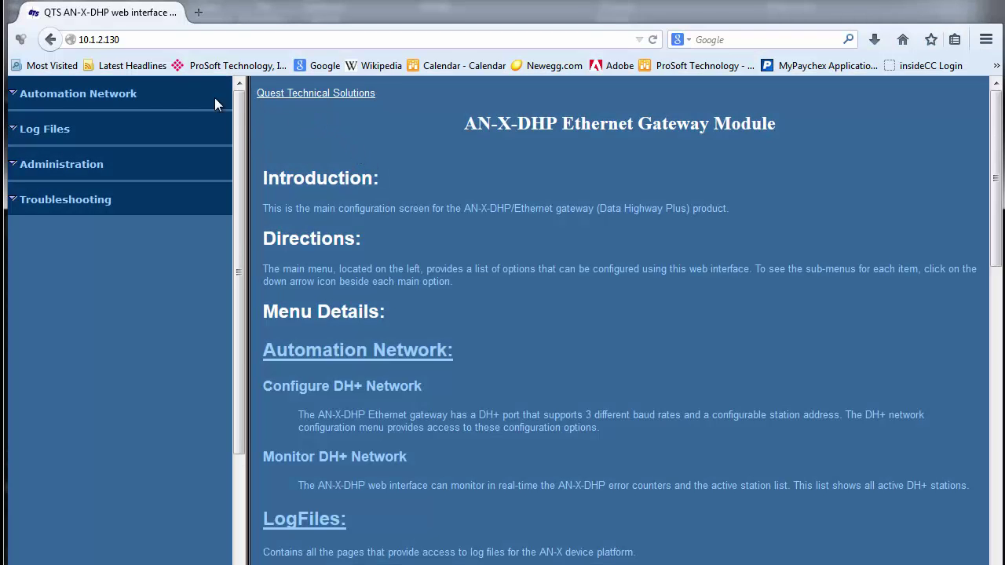
# Submit the DH+ network configuration with the 57k baud rate and station 15 octal
pyautogui.click(12, 94)
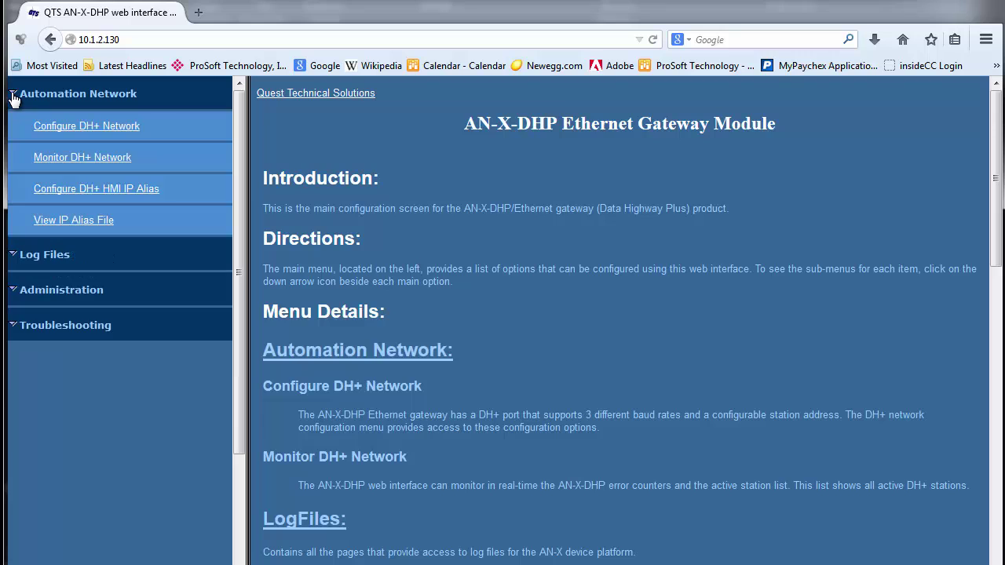
pyautogui.click(111, 131)
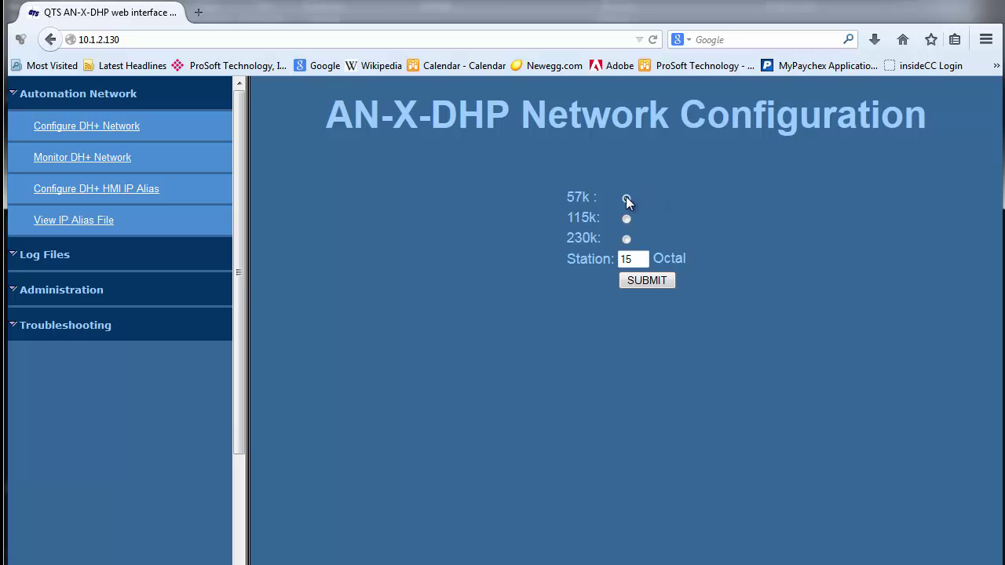
pyautogui.doubleClick(636, 259)
pyautogui.click(646, 280)
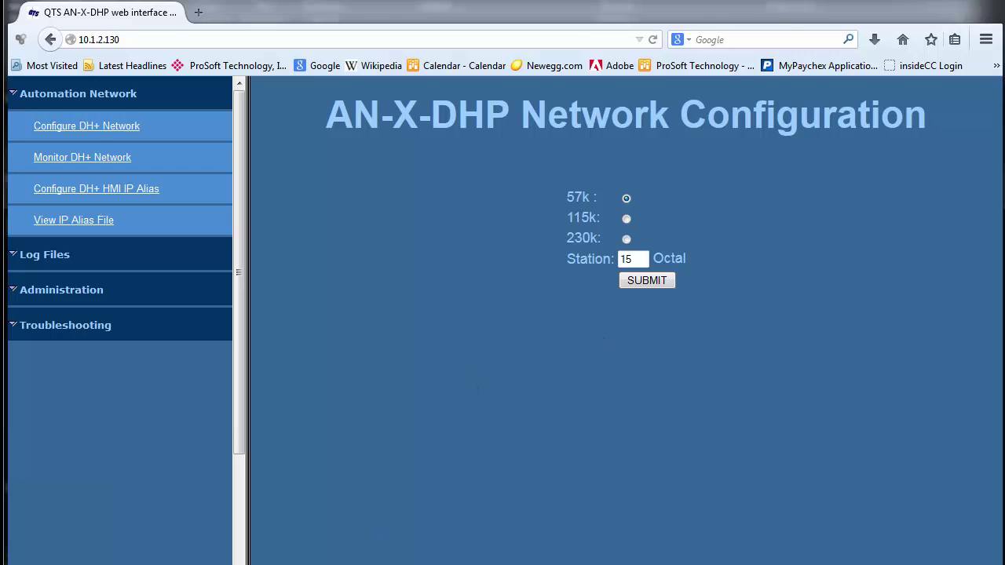
# Open the IPAlias file from the AB\uSD_Image folder of the removable product disk in Microsoft Office Excel
pyautogui.hotkey('alt', 'Tab')
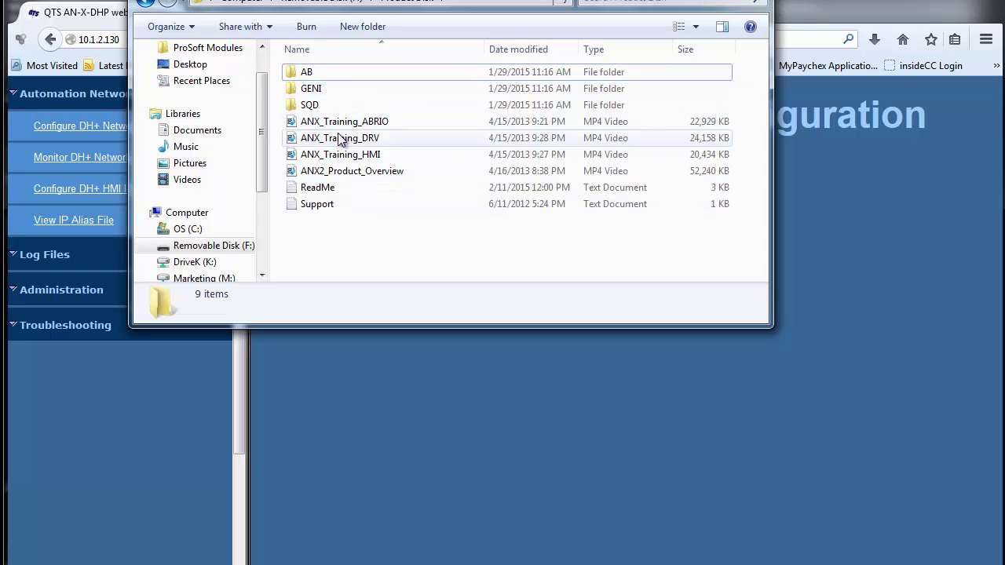
pyautogui.doubleClick(308, 72)
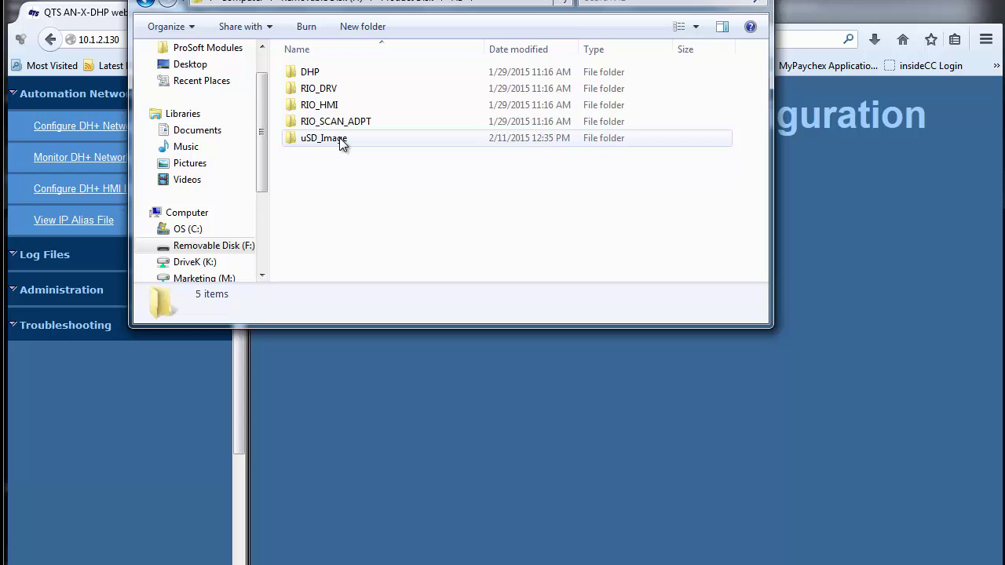
pyautogui.doubleClick(342, 143)
pyautogui.scroll(-1, 342, 144)
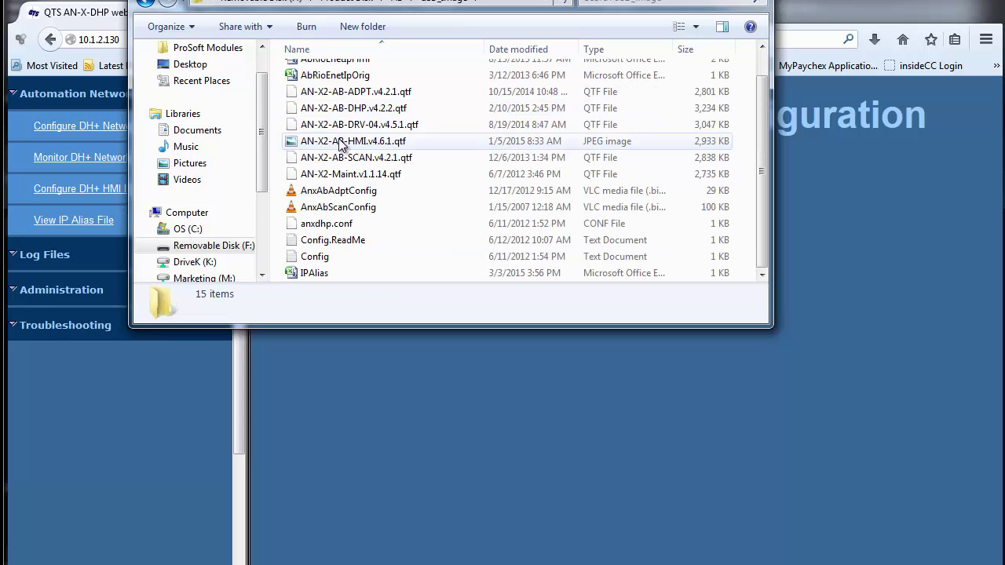
pyautogui.click(311, 276)
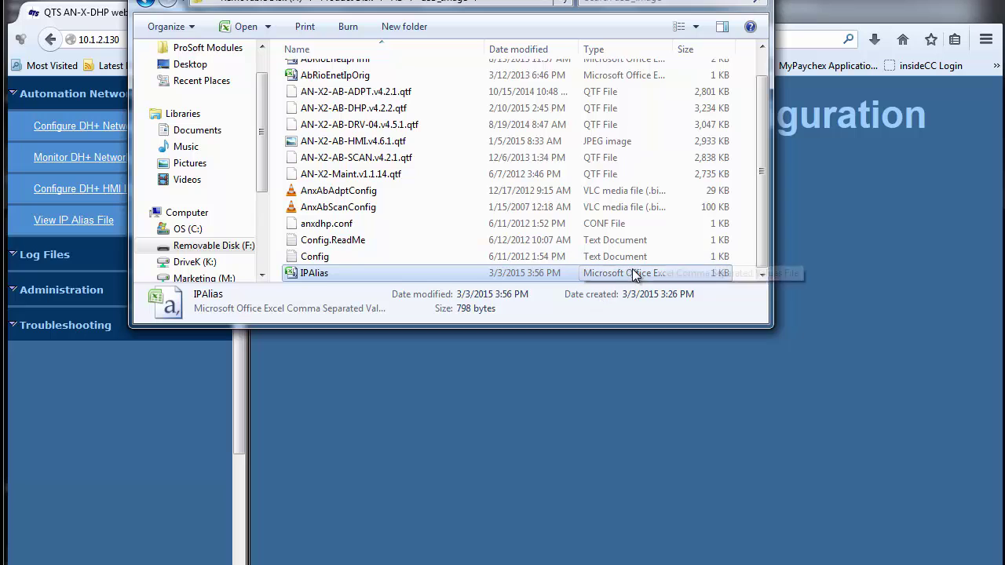
pyautogui.rightClick(318, 274)
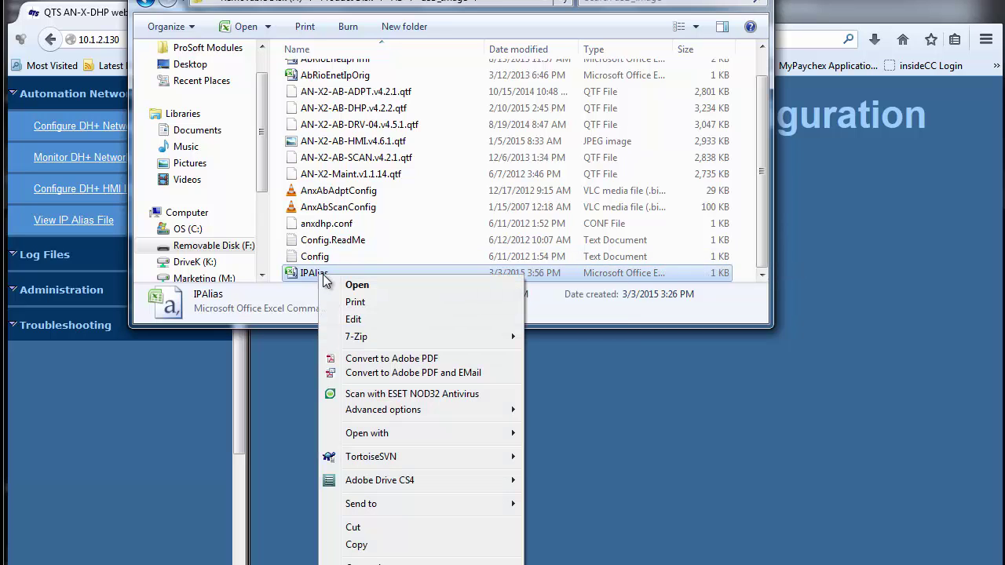
pyautogui.moveTo(421, 434)
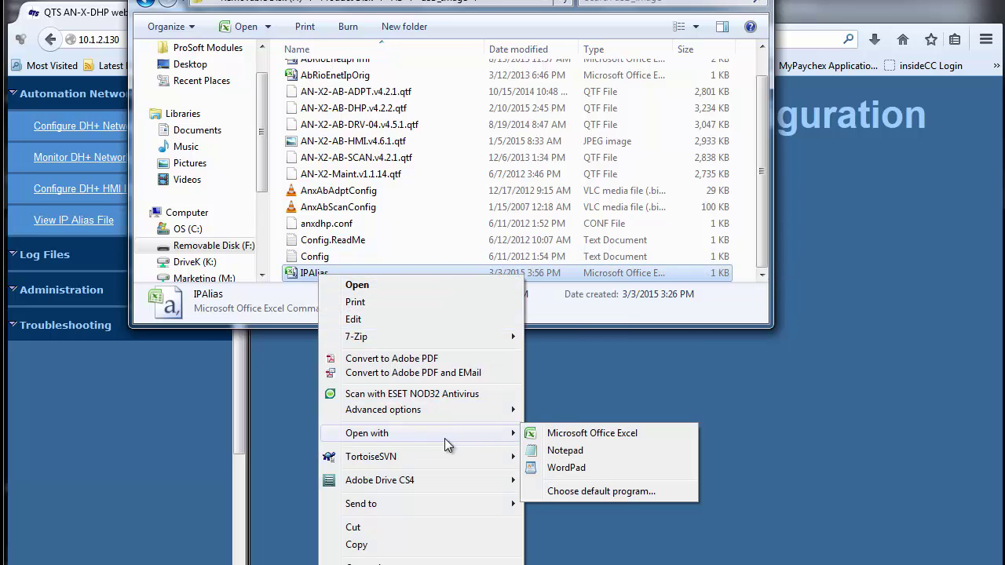
pyautogui.click(602, 436)
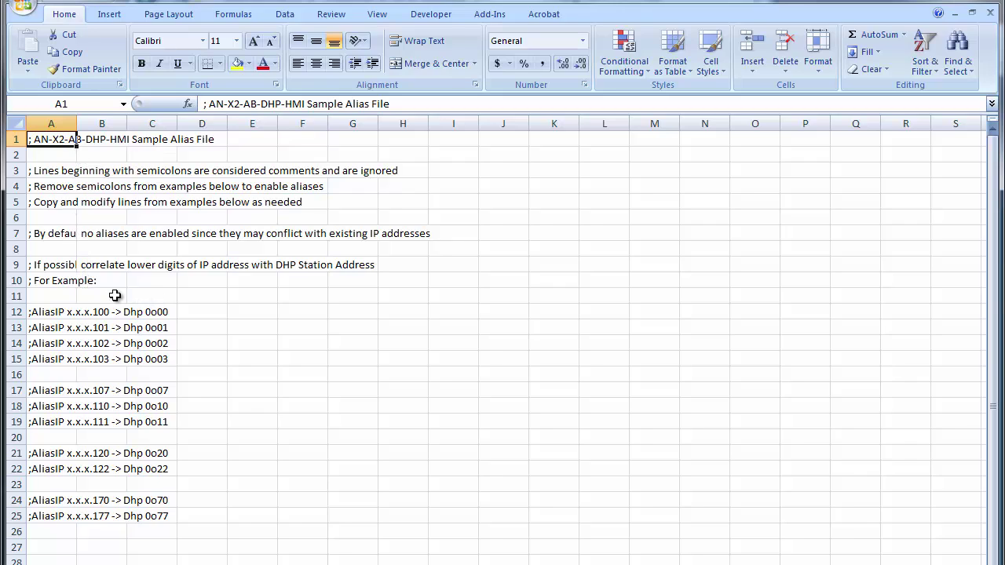
# Enable the alias line in cell A12 by removing its semicolon and change it to "AliasIP x.x.x.10 -> Dhp 0o30"
pyautogui.click(50, 314)
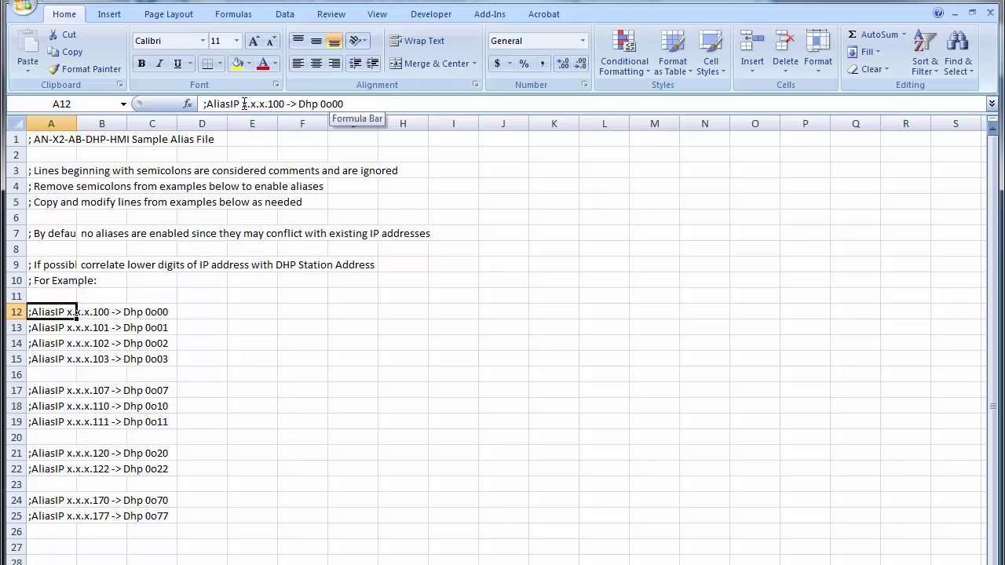
pyautogui.moveTo(242, 104); pyautogui.dragTo(281, 105)
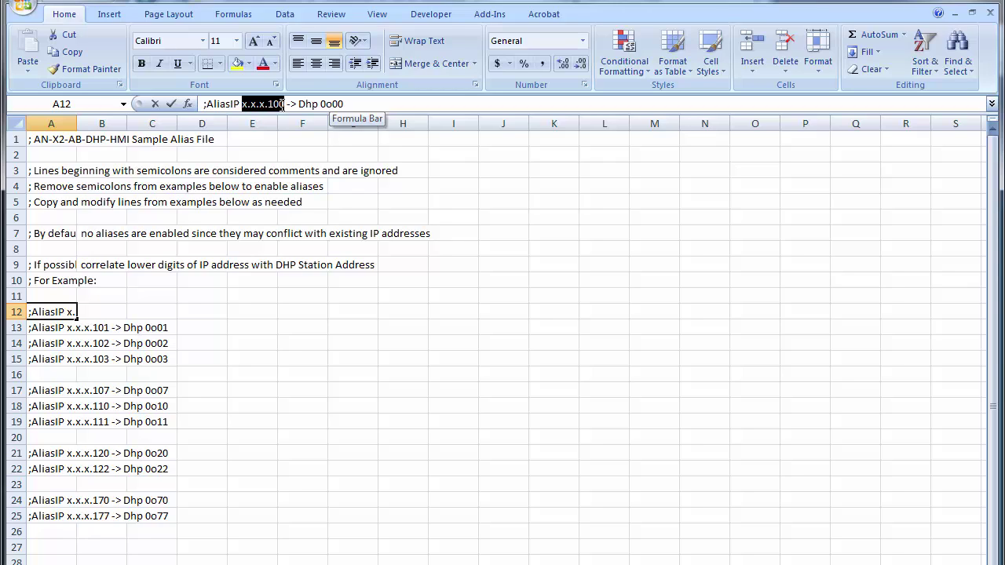
pyautogui.moveTo(283, 104); pyautogui.dragTo(345, 105)
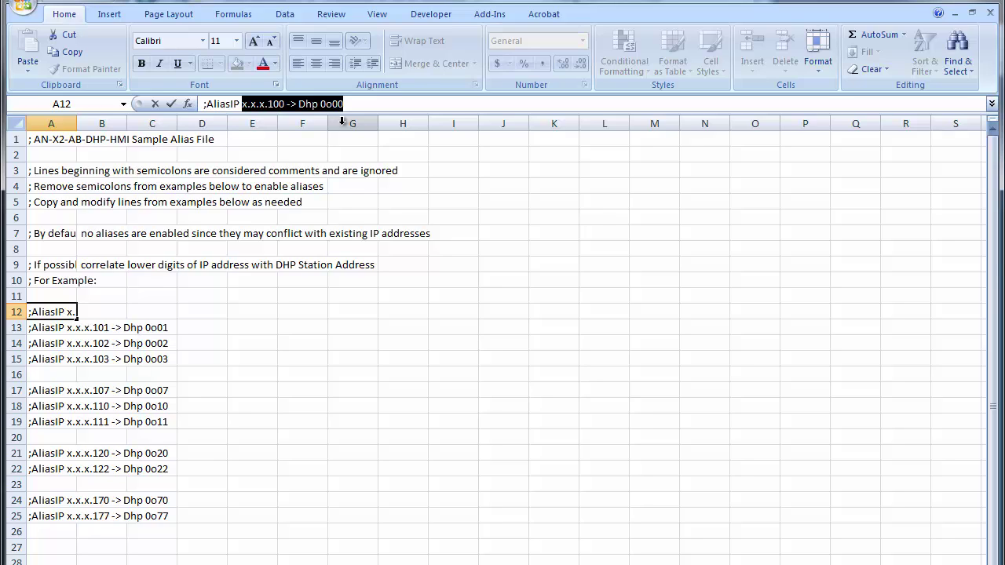
pyautogui.click(281, 107)
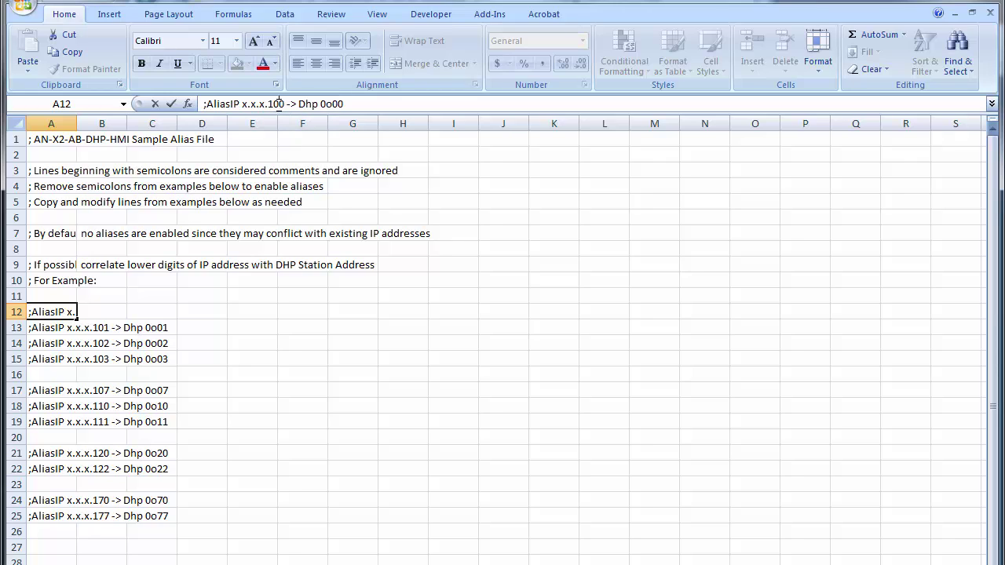
pyautogui.moveTo(279, 103); pyautogui.dragTo(284, 103)
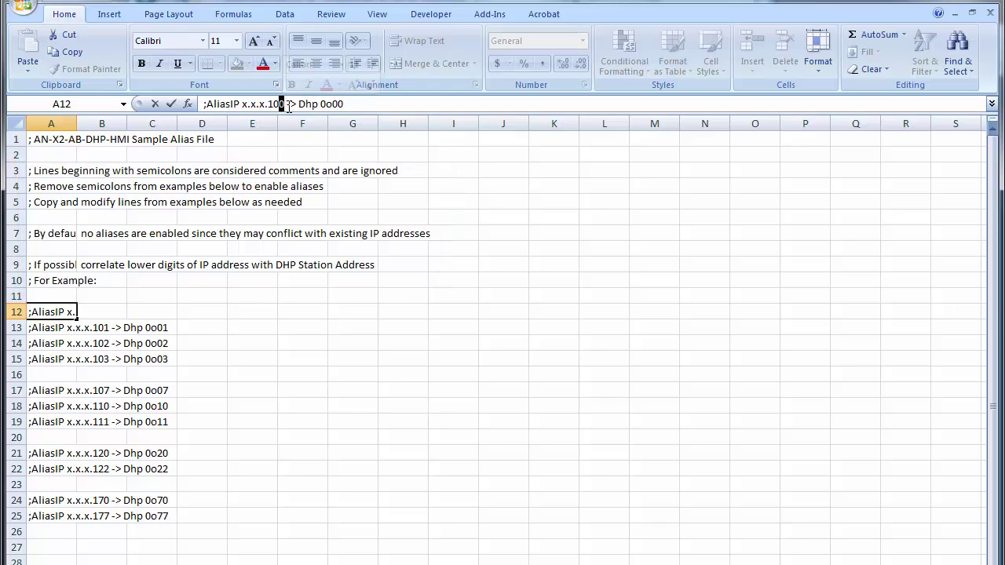
pyautogui.press('BackSpace')
pyautogui.moveTo(325, 103); pyautogui.dragTo(331, 103)
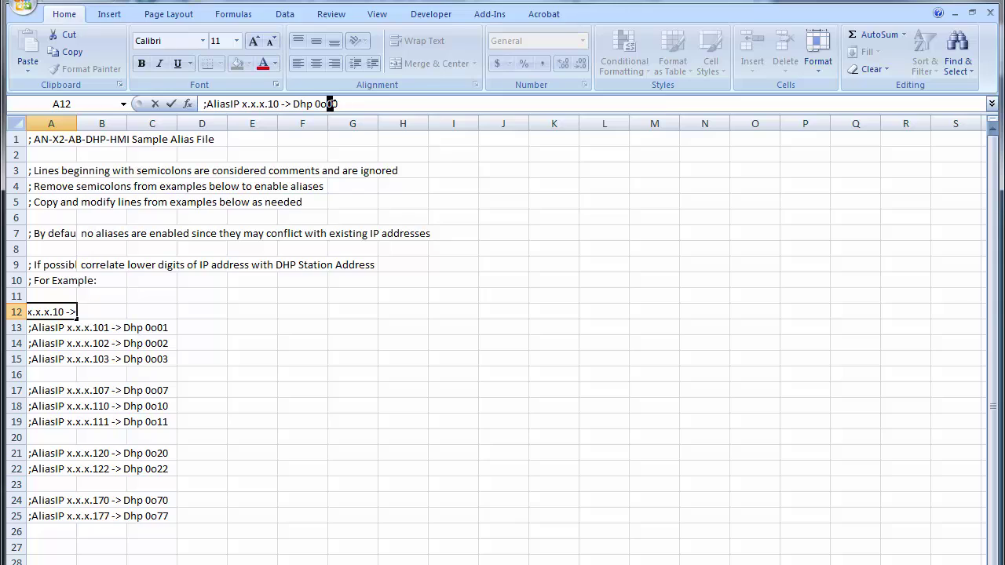
pyautogui.write('3')
pyautogui.press('Home')
pyautogui.press('Delete')
pyautogui.click(341, 105)
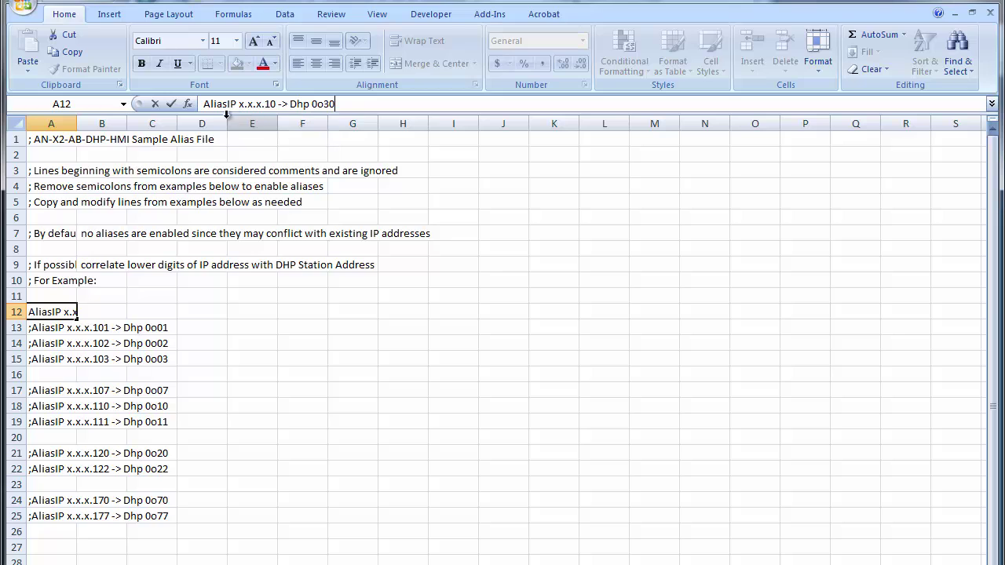
pyautogui.click(73, 327)
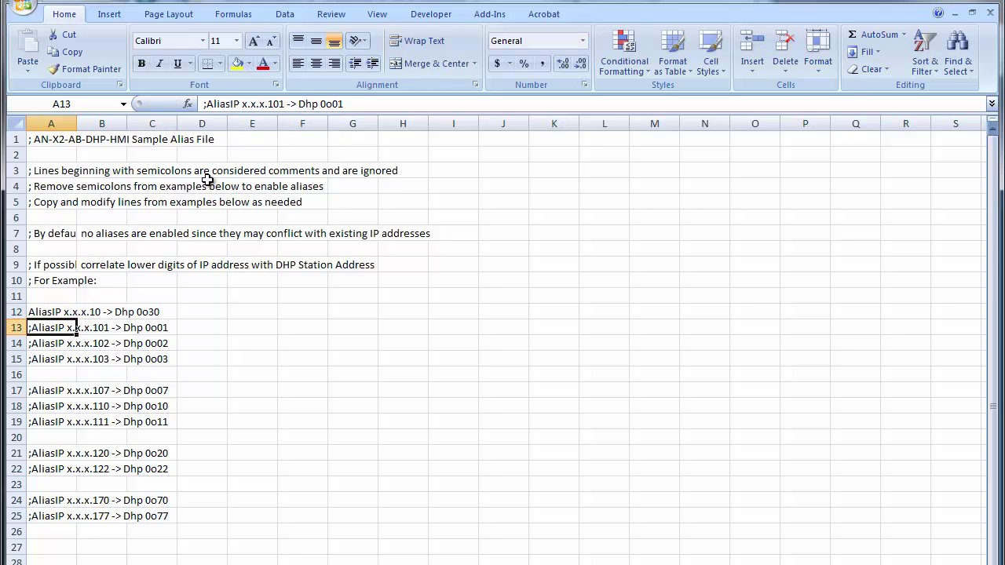
# Examine the address and station parts of the alias in A13 and check the enabled alias line of IPAlias_A in Notepad
pyautogui.moveTo(268, 103); pyautogui.dragTo(344, 104)
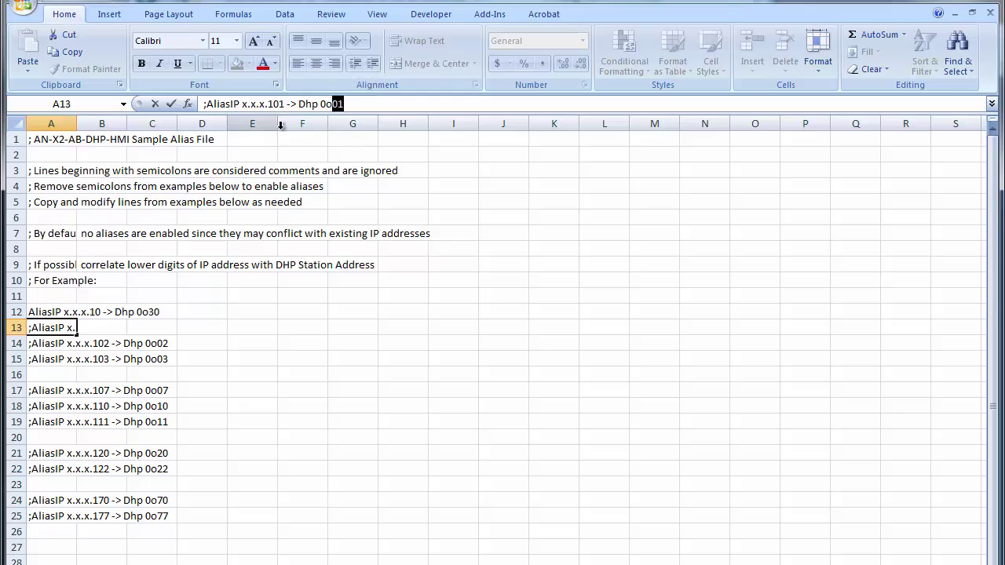
pyautogui.click(197, 104)
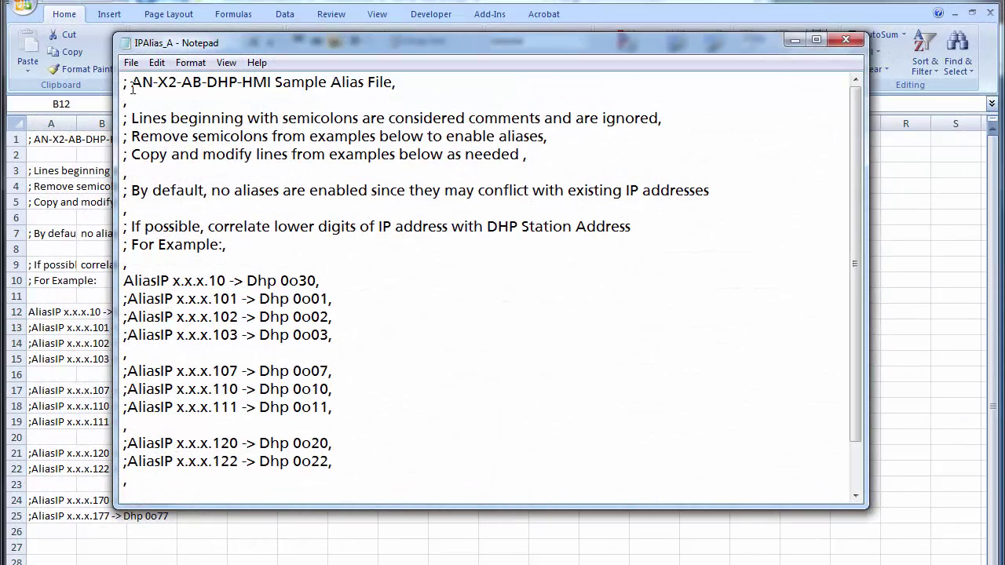
pyautogui.moveTo(127, 286); pyautogui.dragTo(336, 279)
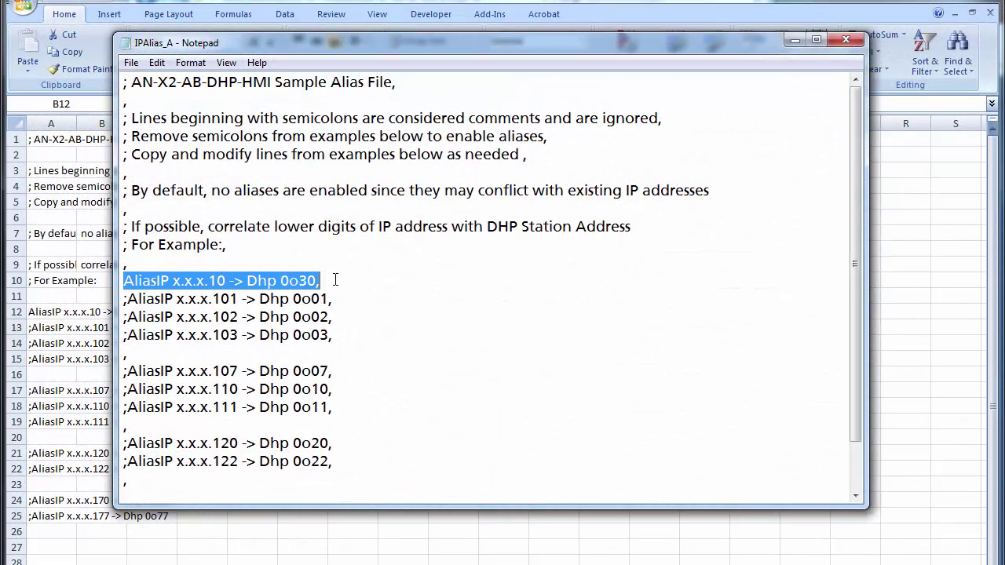
pyautogui.click(332, 336)
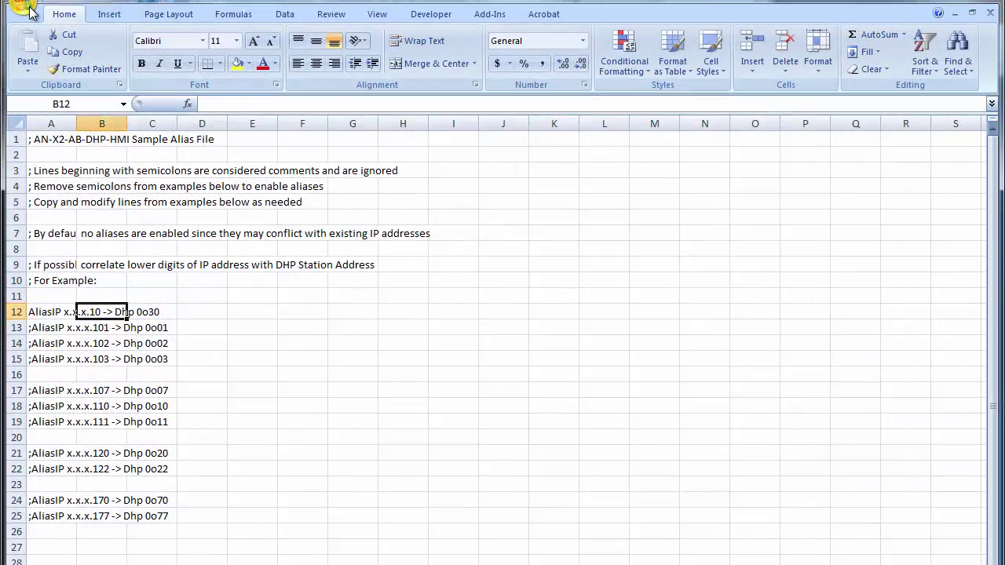
# Save the alias sheet as the comma-delimited CSV file IPAlias_training in the DH+ folder, keeping the CSV format
pyautogui.click(26, 10)
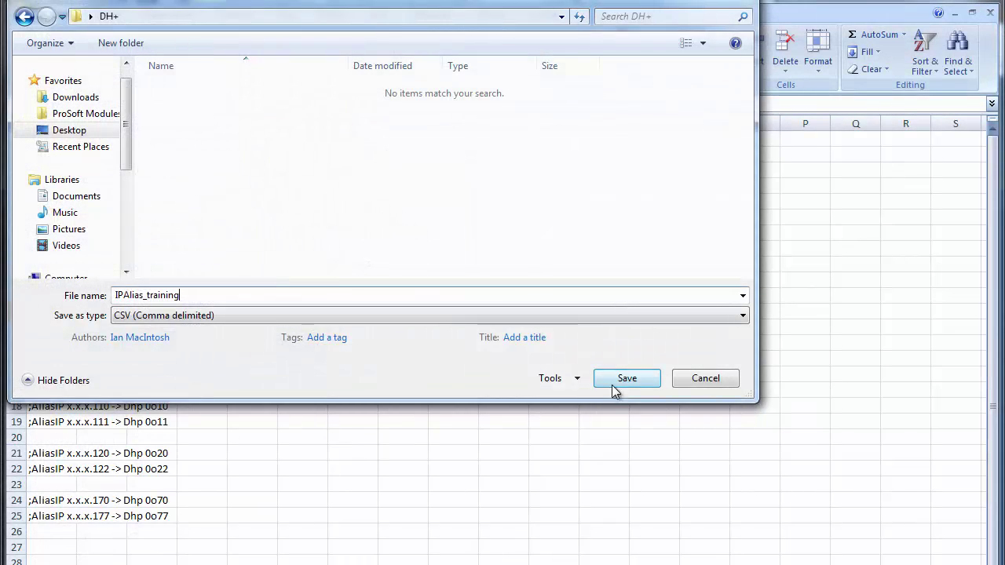
pyautogui.click(613, 379)
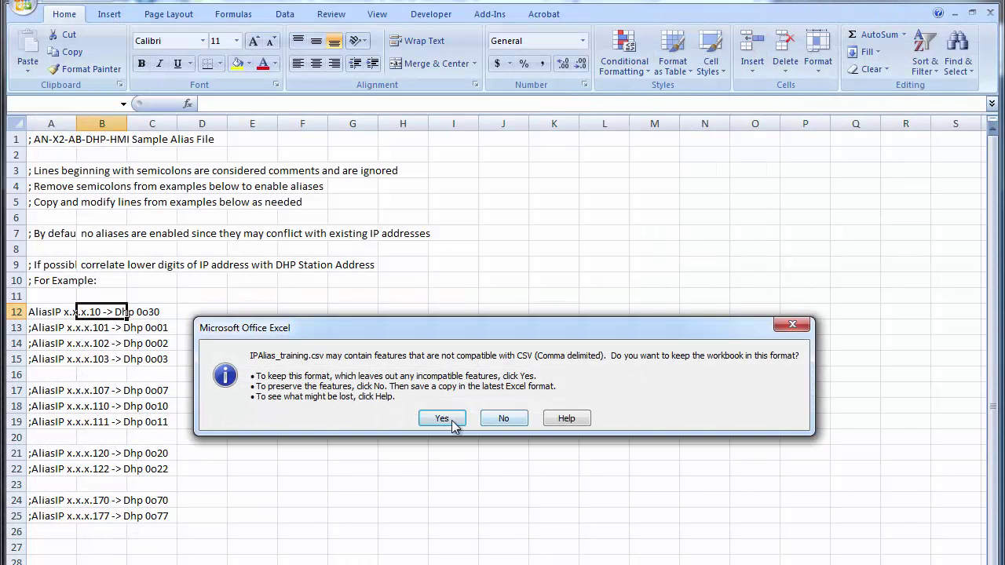
pyautogui.click(453, 424)
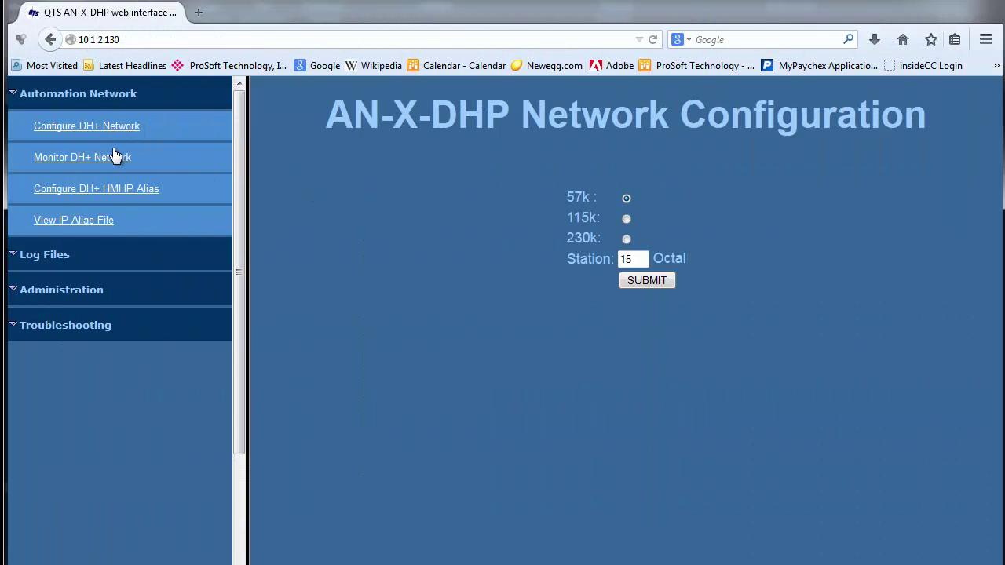
# Send the IPAlias_training file from the DH+ folder to the AN-X module as its DH+ HMI IP alias configuration
pyautogui.click(116, 193)
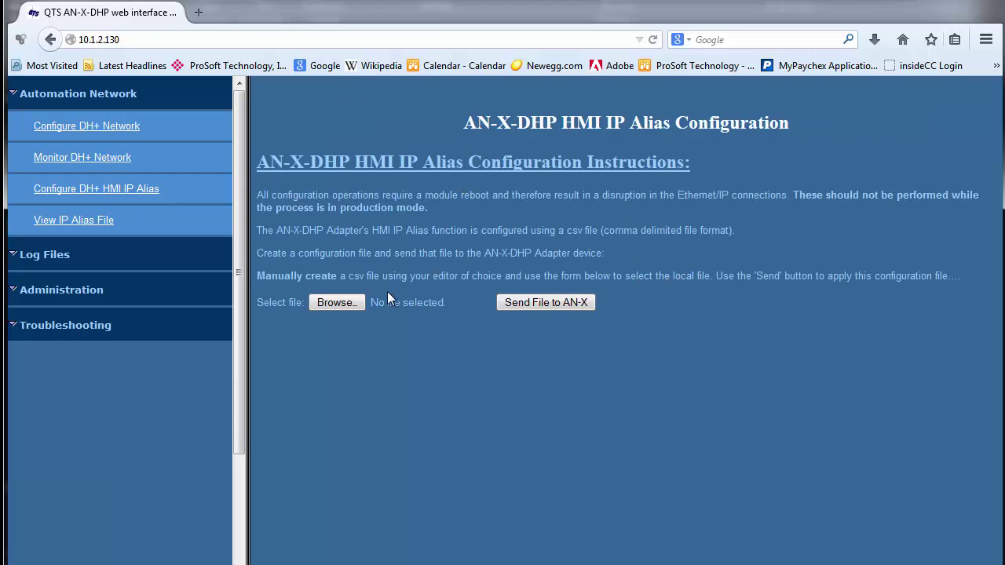
pyautogui.click(337, 302)
pyautogui.click(202, 93)
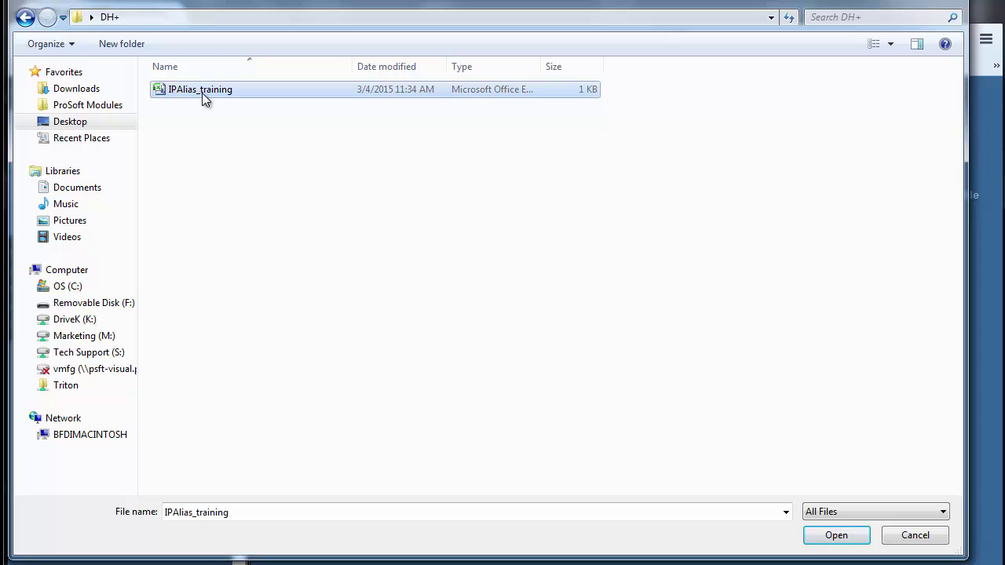
pyautogui.click(833, 542)
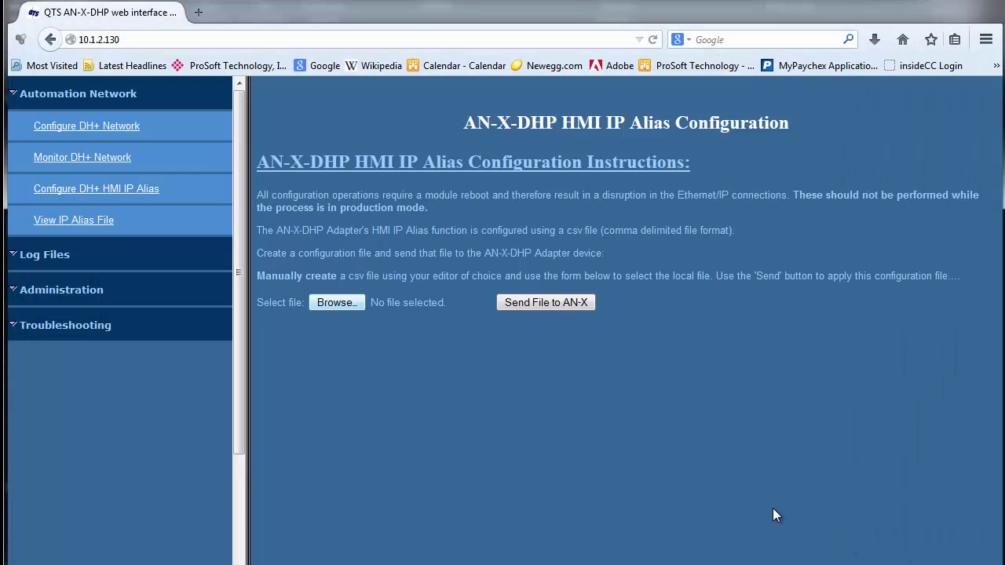
pyautogui.click(545, 302)
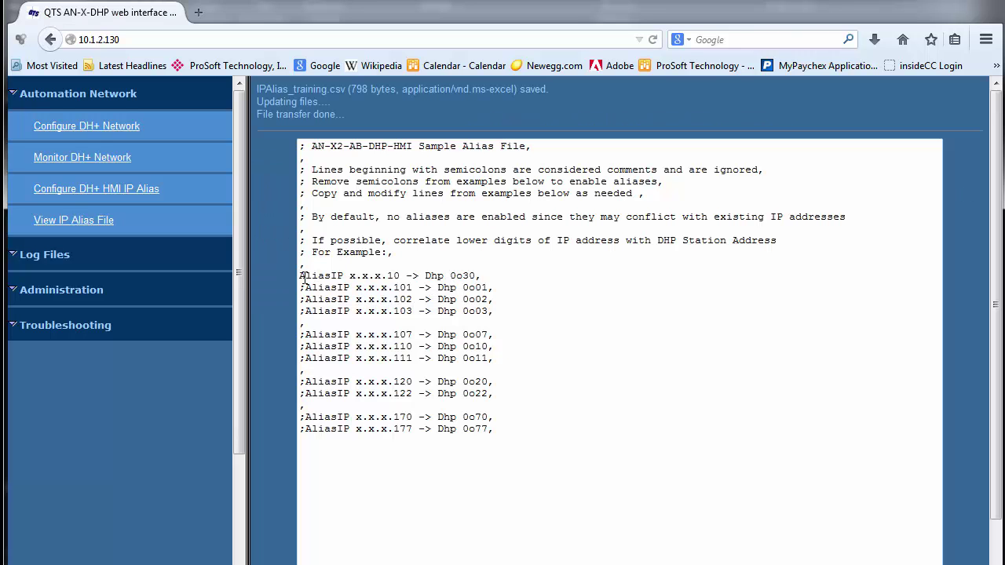
# Check the enabled alias line in the transferred file, then restart the module and continue to its main page
pyautogui.moveTo(306, 276); pyautogui.dragTo(513, 278)
pyautogui.click(515, 278)
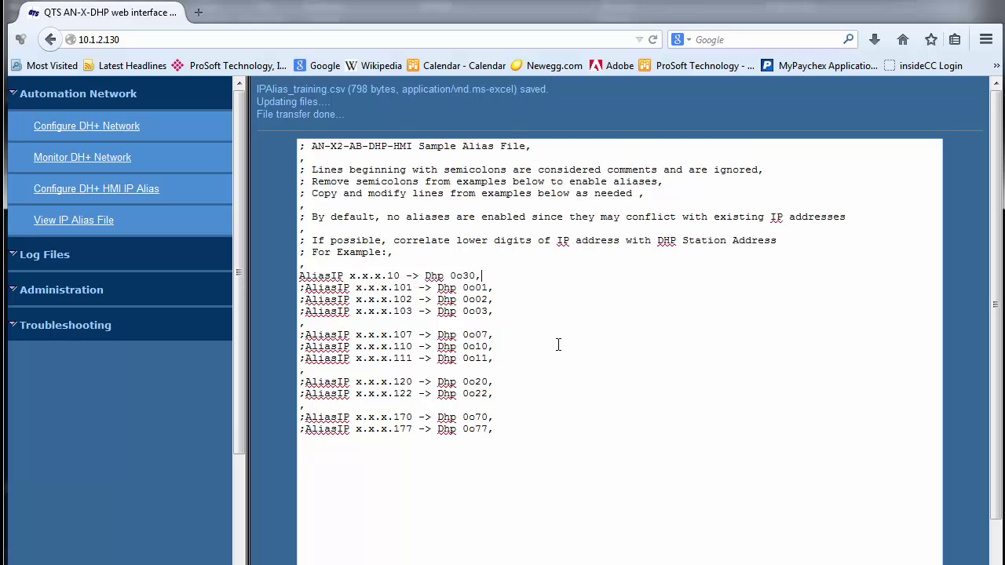
pyautogui.scroll(-2, 558, 345)
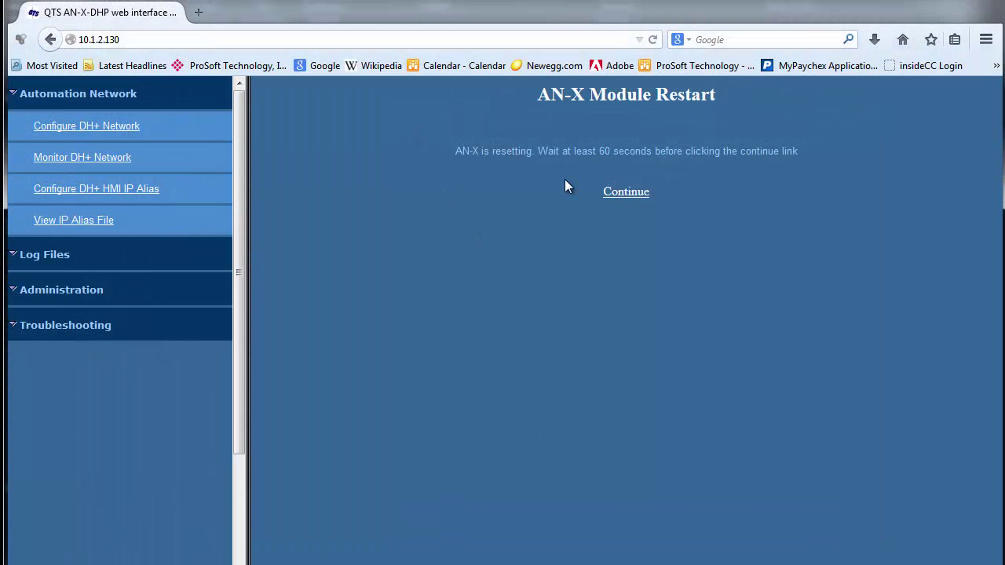
pyautogui.click(642, 193)
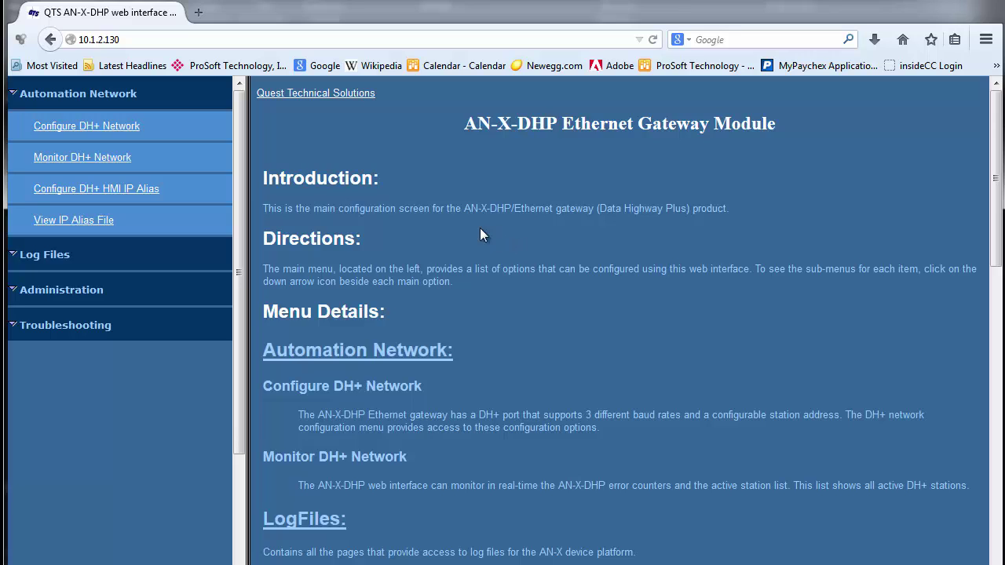
# View the module's HMI IP Alias Log
pyautogui.click(14, 255)
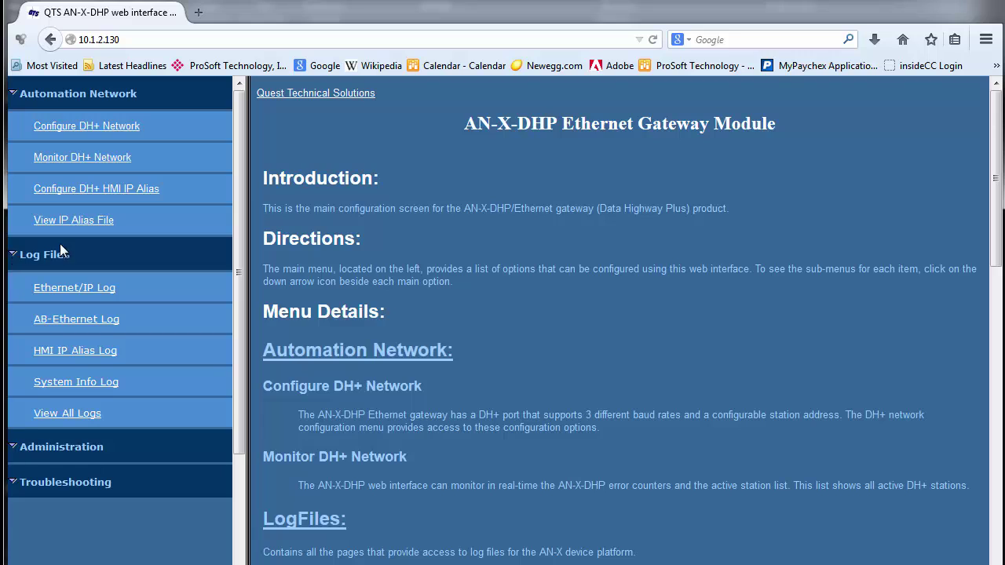
pyautogui.click(102, 351)
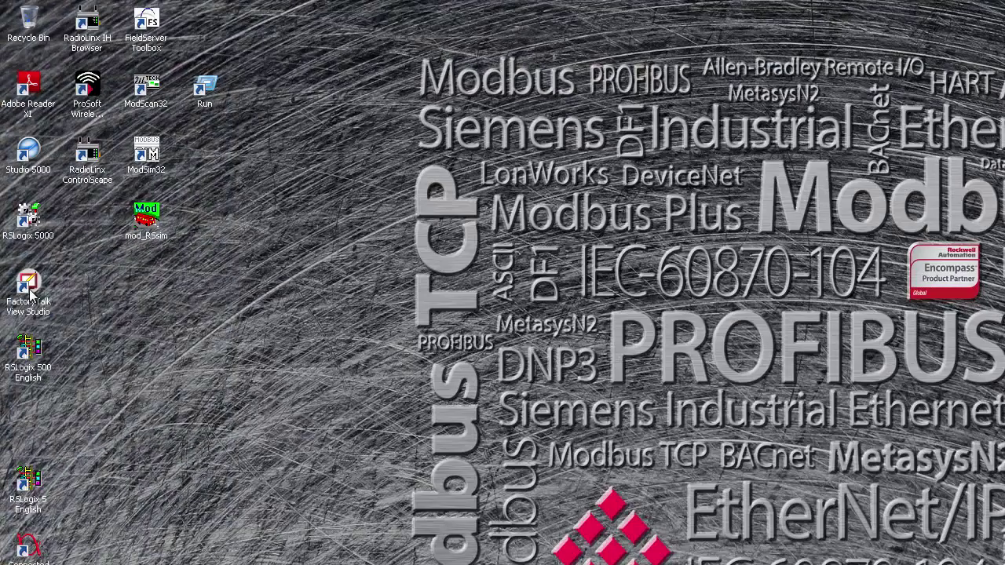
# Launch FactoryTalk View Studio and create a new Machine Edition application named DHP HMI training, with English (United States) as its language
pyautogui.click(30, 292)
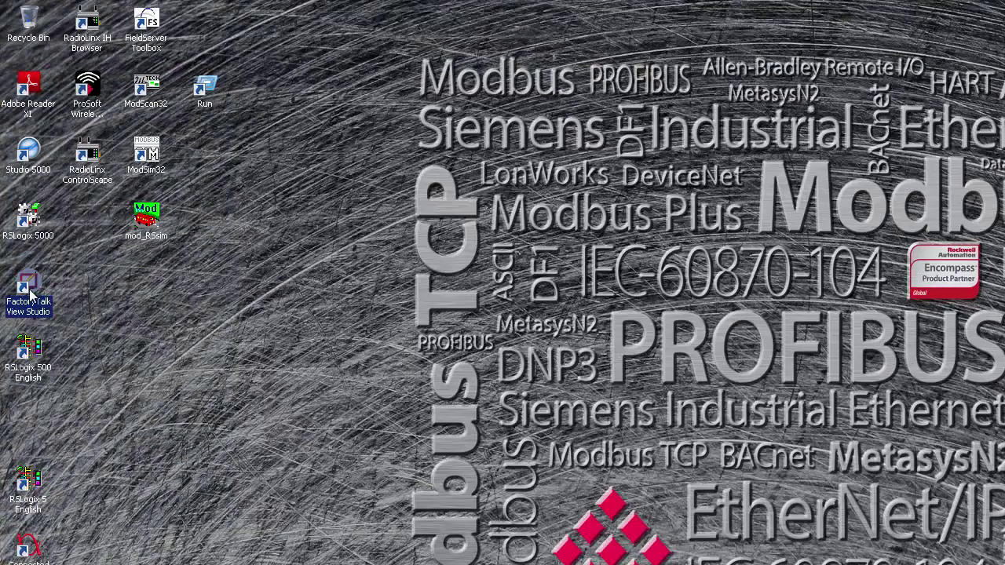
pyautogui.doubleClick(30, 292)
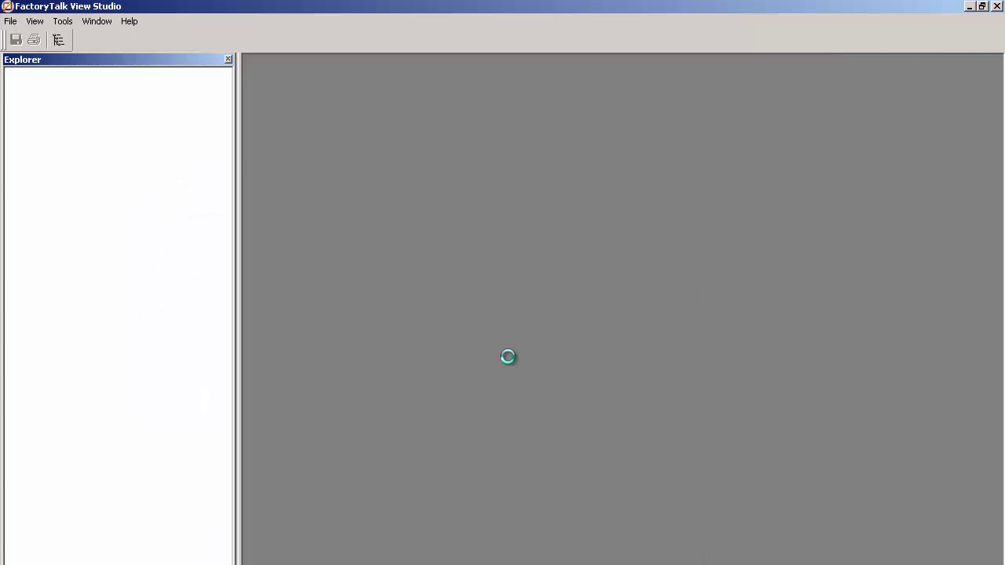
pyautogui.click(360, 218)
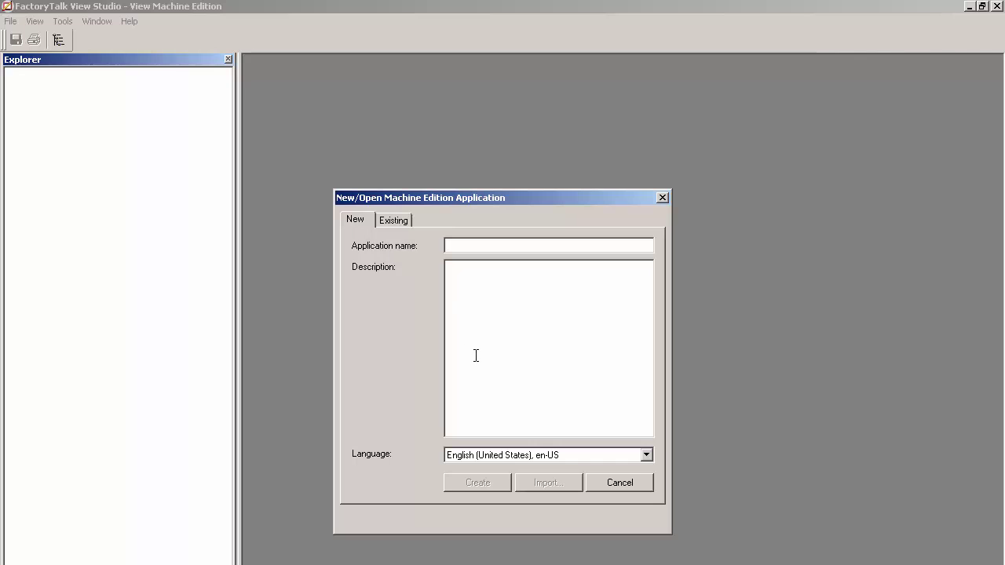
pyautogui.write('DHP HMI')
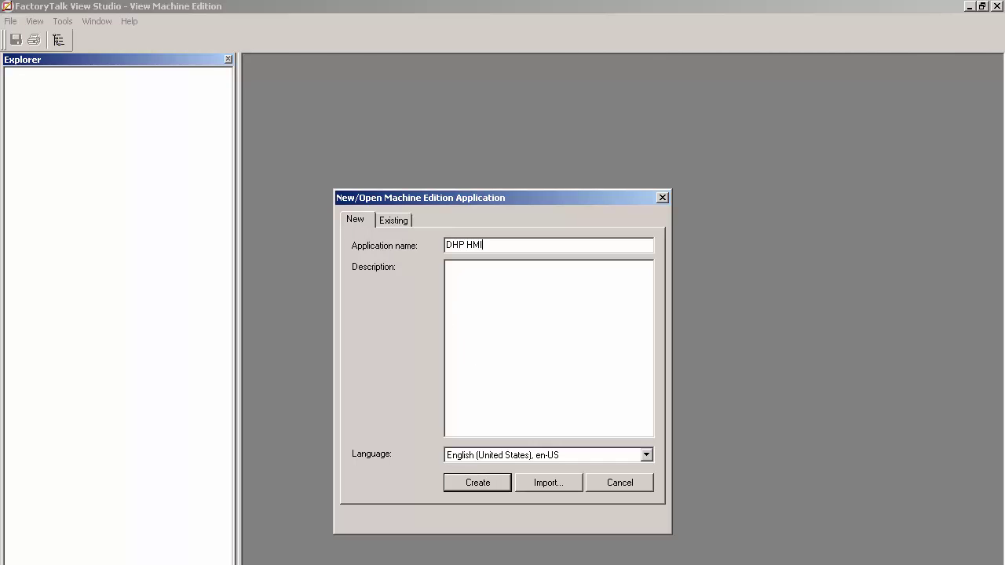
pyautogui.write(' training')
pyautogui.click(489, 486)
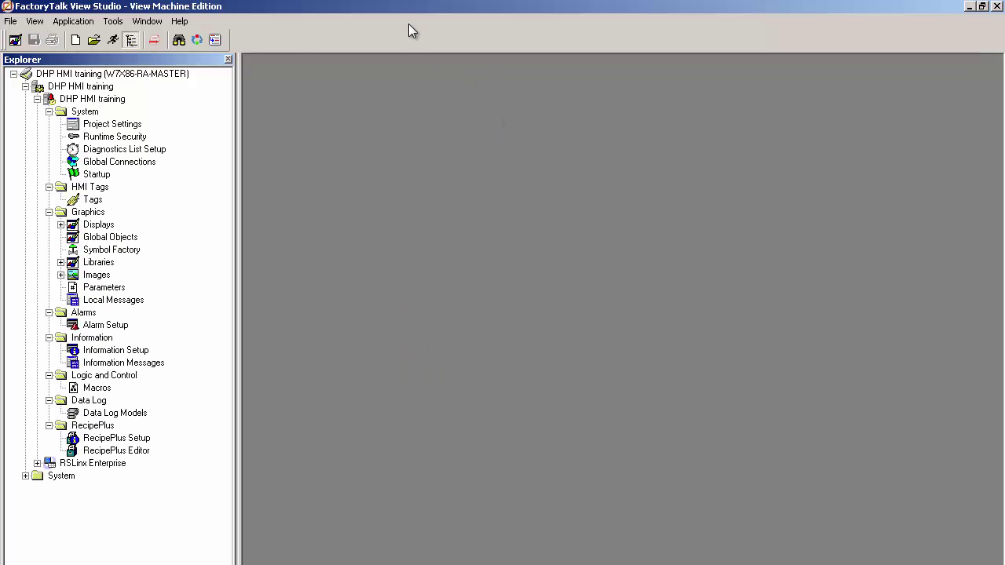
# Open the RSLinx Enterprise communication setup and create a new runtime configuration
pyautogui.click(37, 464)
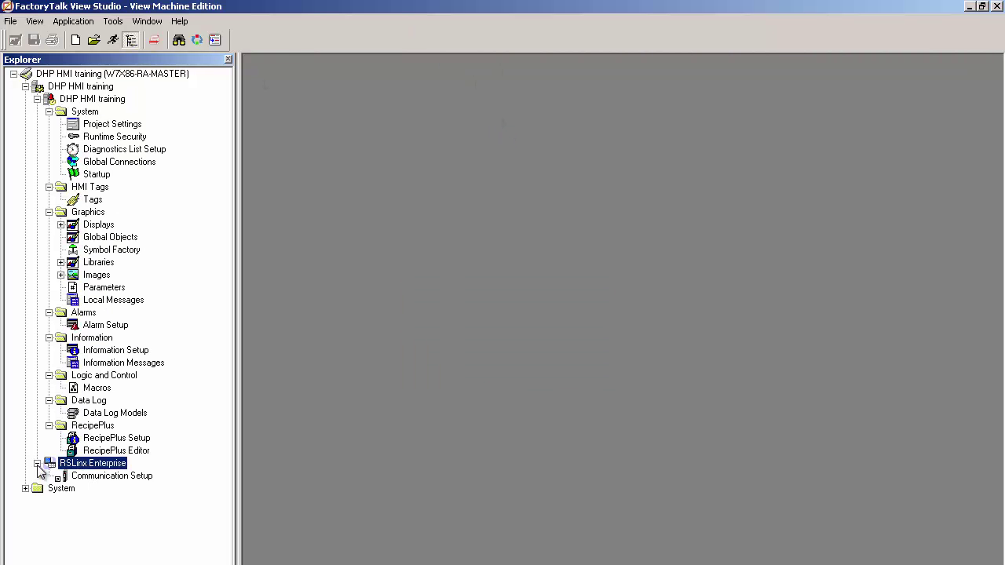
pyautogui.doubleClick(100, 476)
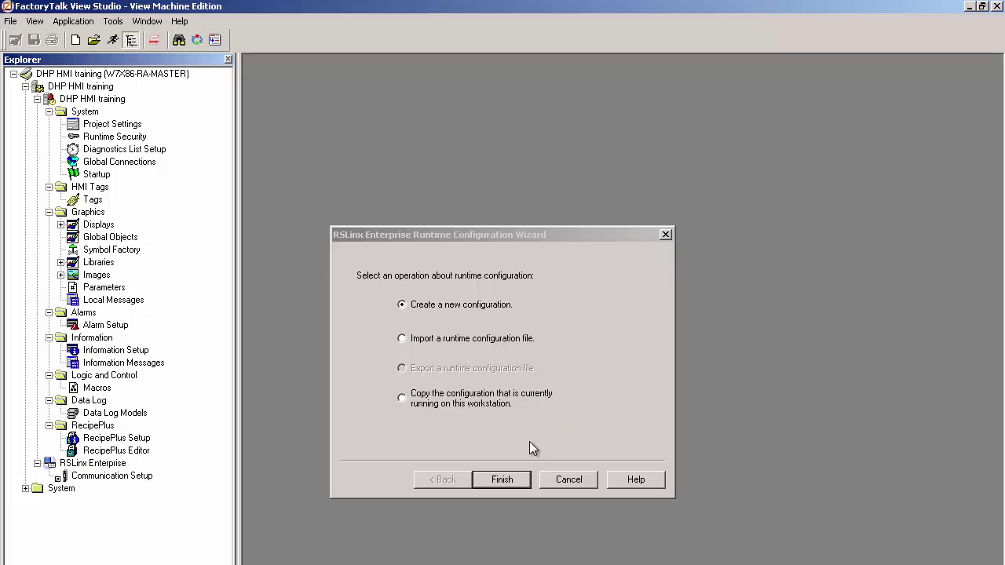
pyautogui.click(515, 479)
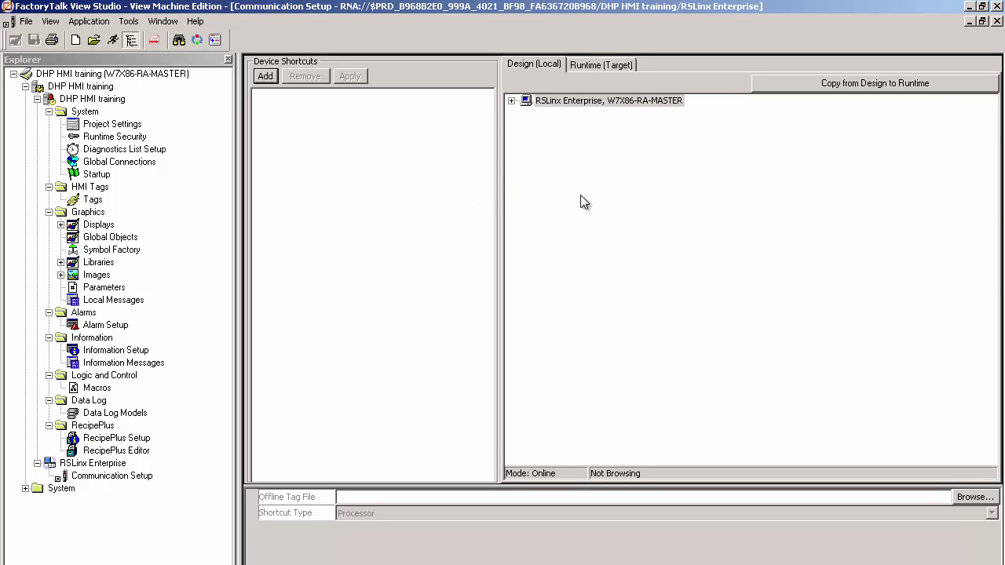
# Add a 1785-L20C15, PLC-5/20C device to the Ethernet network with the address 10.1.2.10, keeping the default name
pyautogui.click(542, 128)
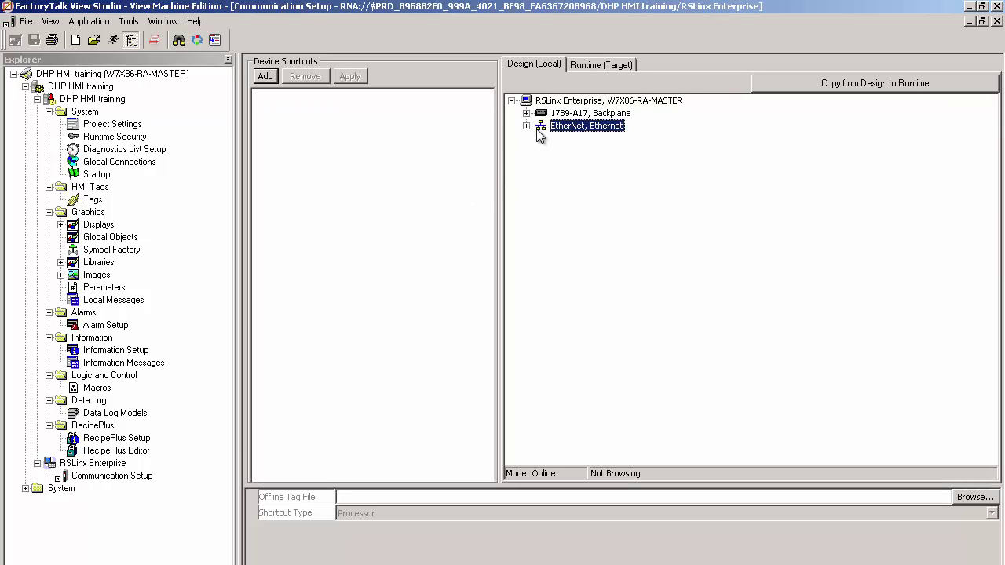
pyautogui.rightClick(560, 130)
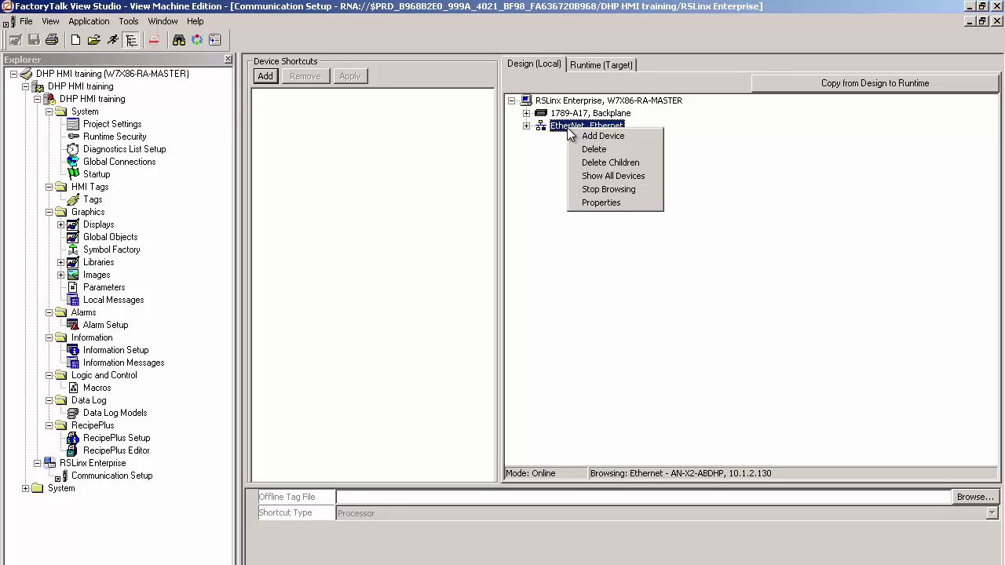
pyautogui.click(598, 136)
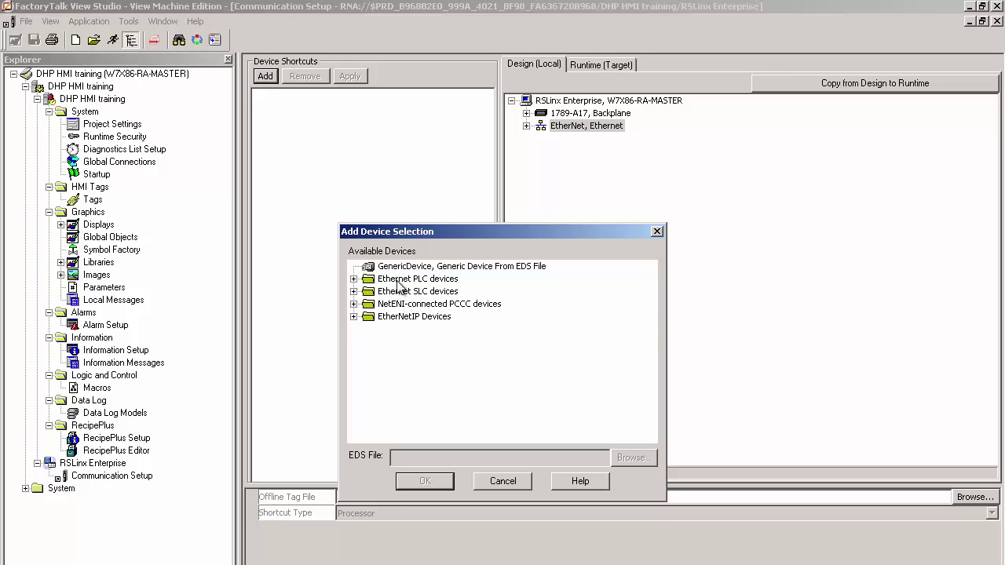
pyautogui.click(353, 279)
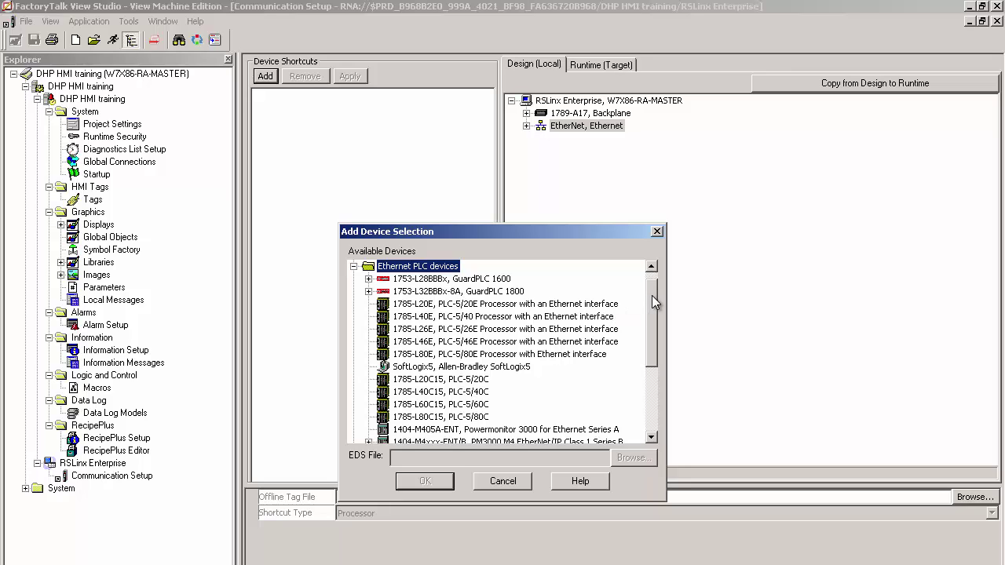
pyautogui.moveTo(656, 297); pyautogui.dragTo(655, 323)
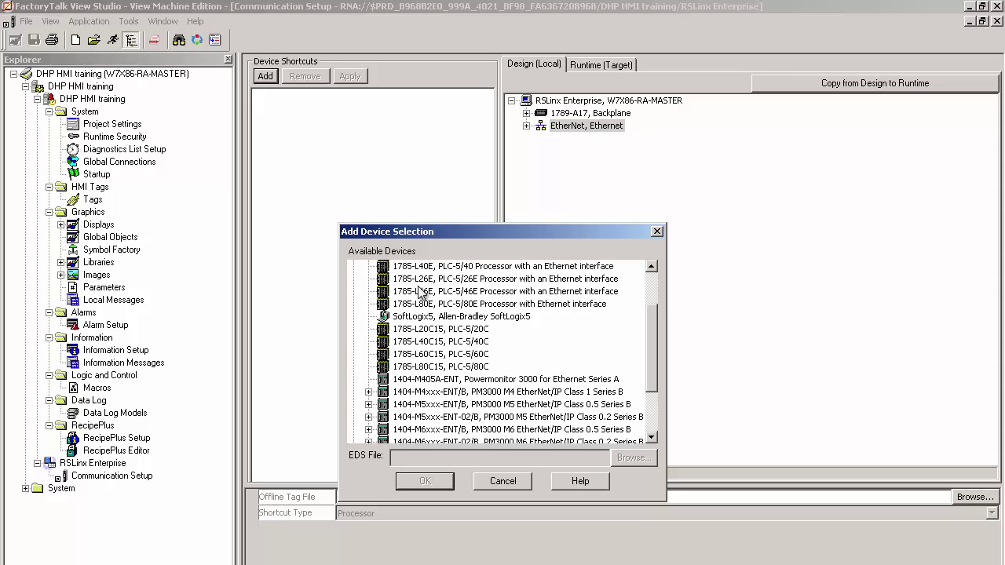
pyautogui.click(427, 330)
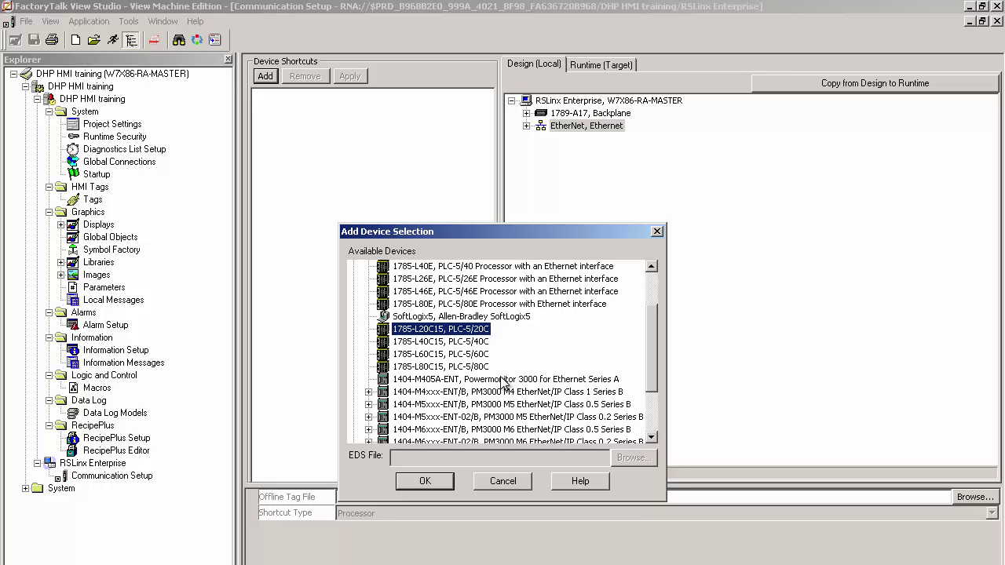
pyautogui.click(436, 482)
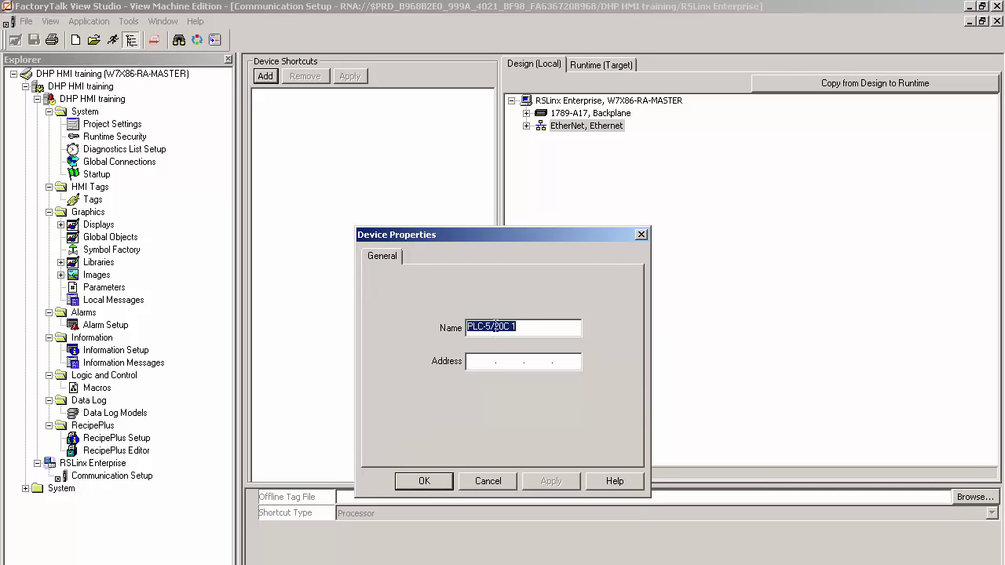
pyautogui.click(477, 363)
pyautogui.write('10.1.2.10')
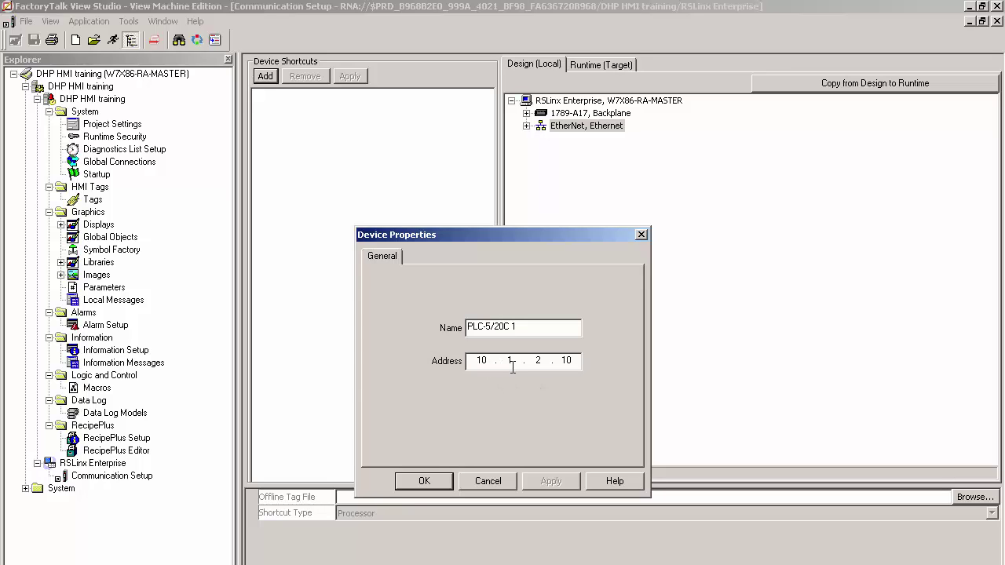
pyautogui.click(422, 482)
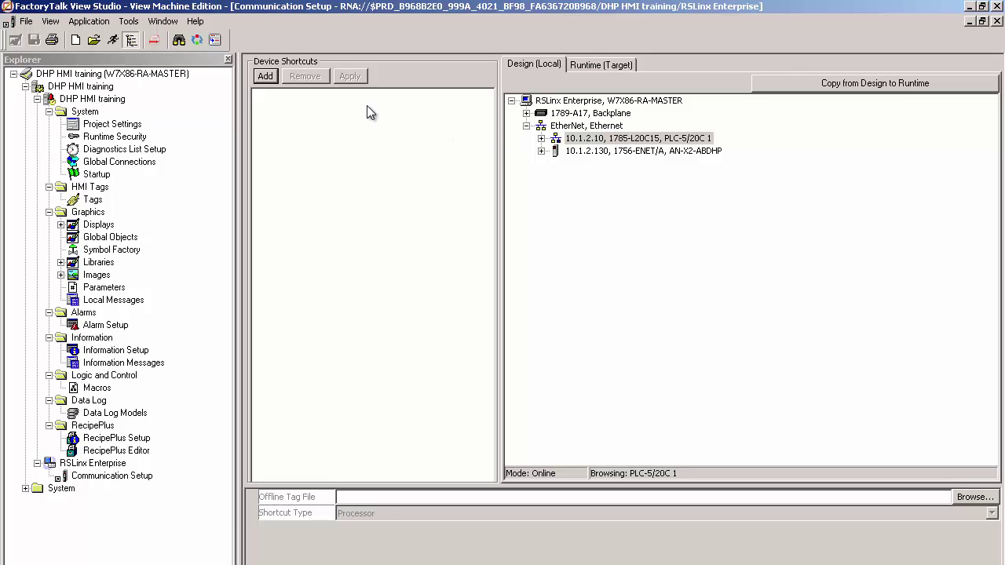
# Add a device shortcut named DHP, link it to the PLC-5/20C at 10.1.2.10, and copy the design configuration to runtime
pyautogui.click(266, 76)
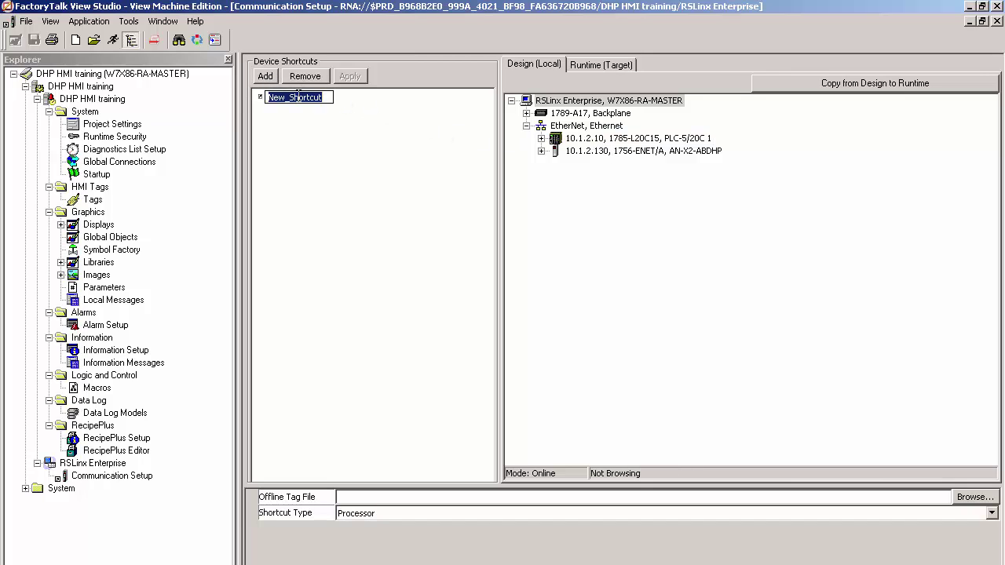
pyautogui.write('DHP')
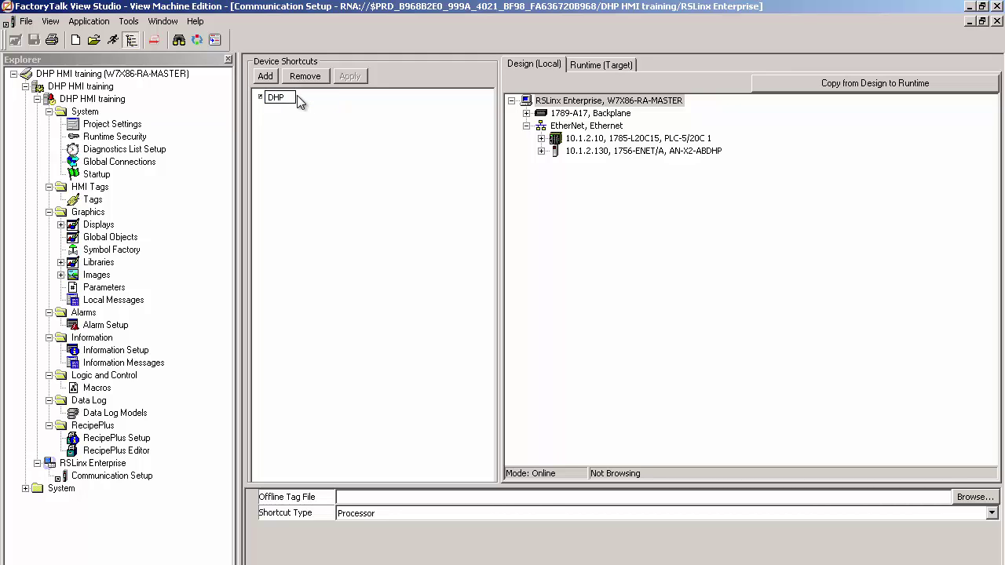
pyautogui.press('Return')
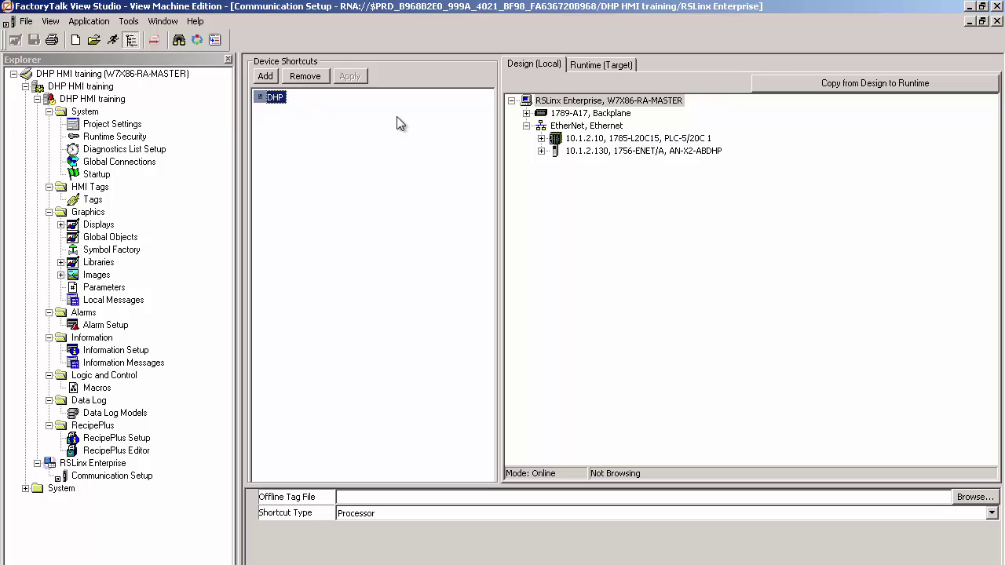
pyautogui.click(609, 139)
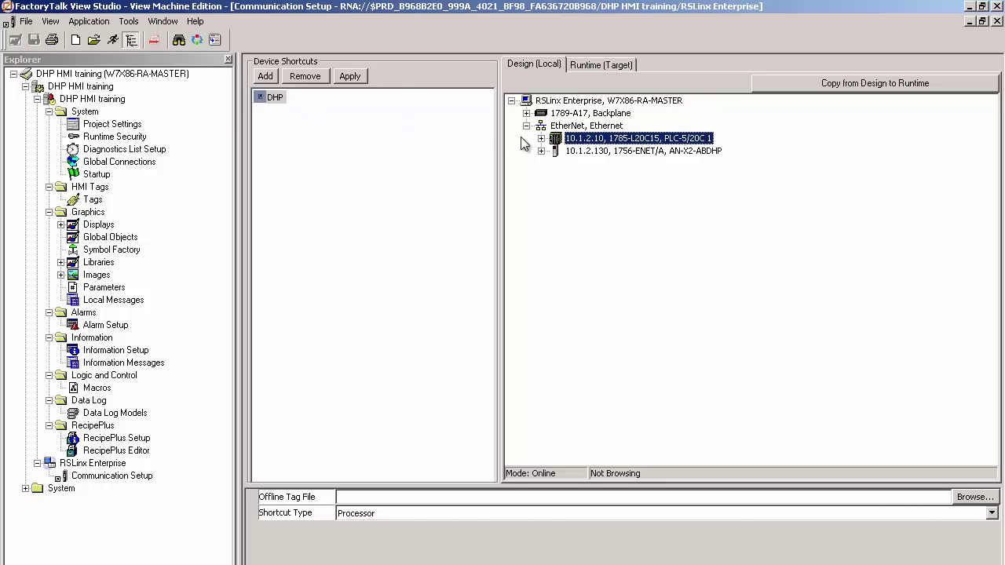
pyautogui.click(355, 77)
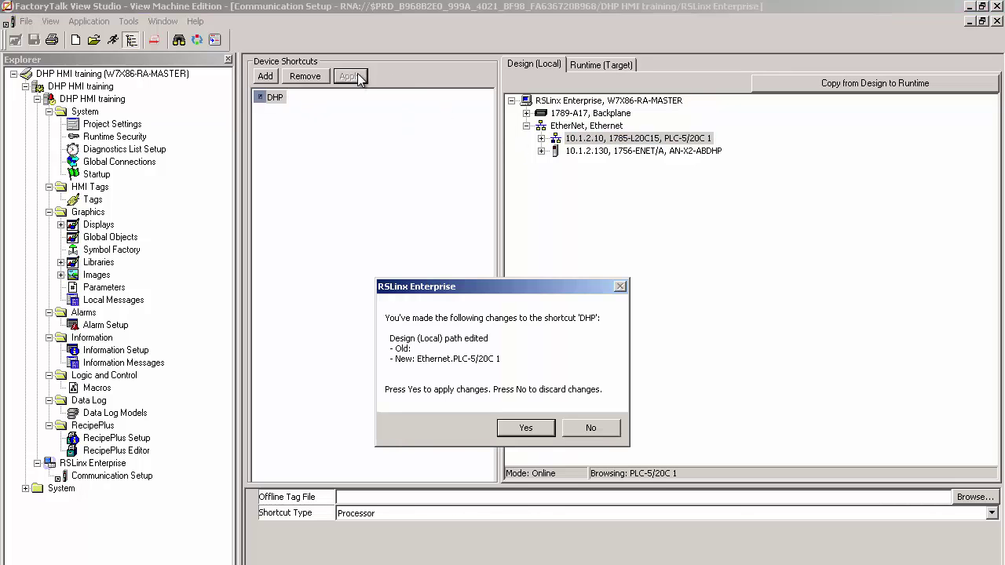
pyautogui.click(526, 428)
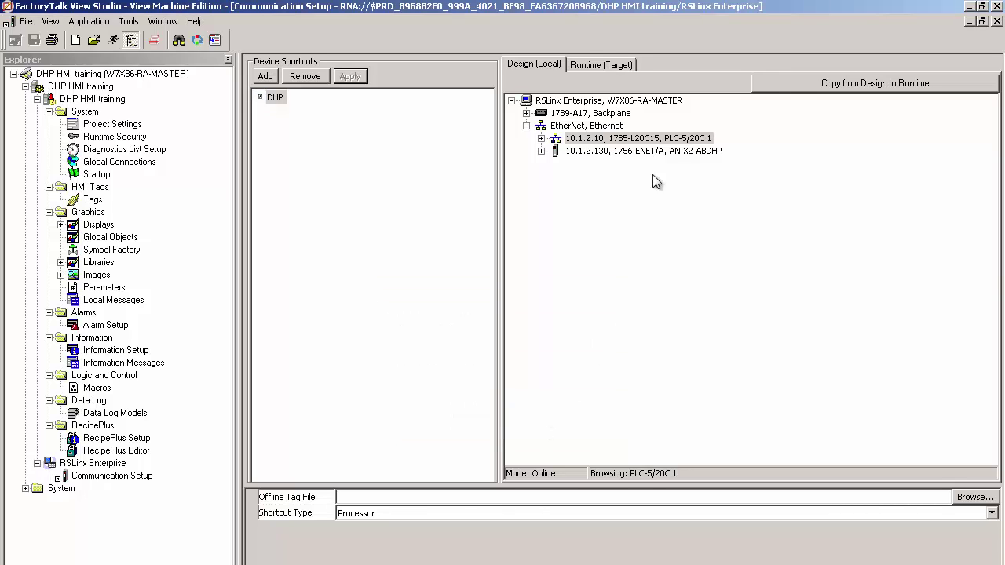
pyautogui.click(824, 82)
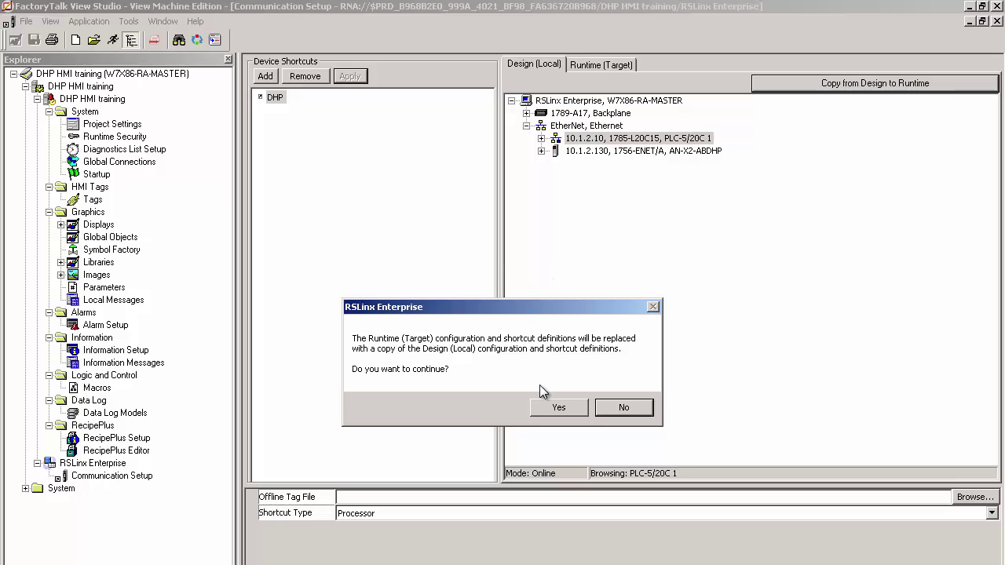
pyautogui.click(557, 408)
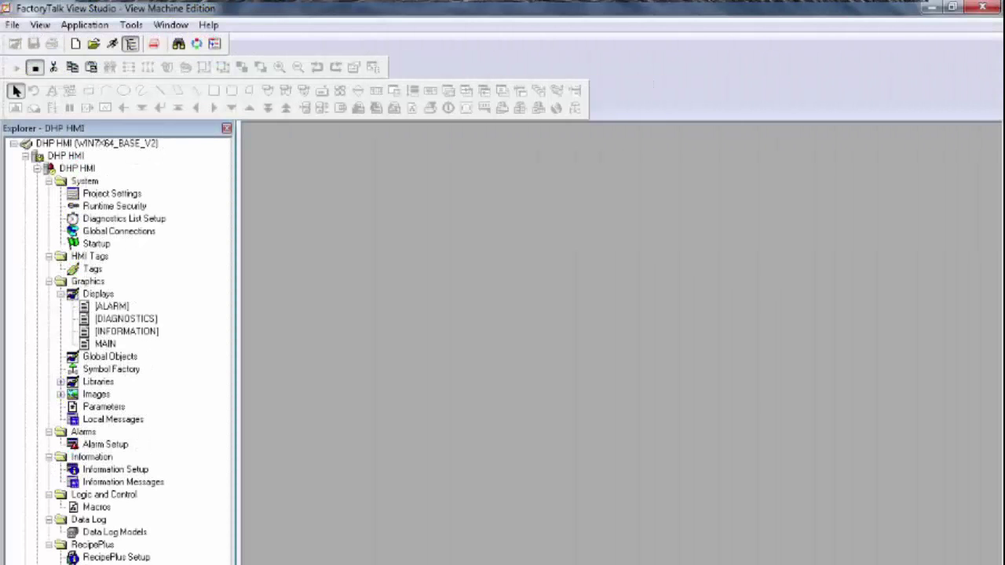
# Open the MAIN display and draw a wide rectangular numeric display near its centre
pyautogui.doubleClick(105, 344)
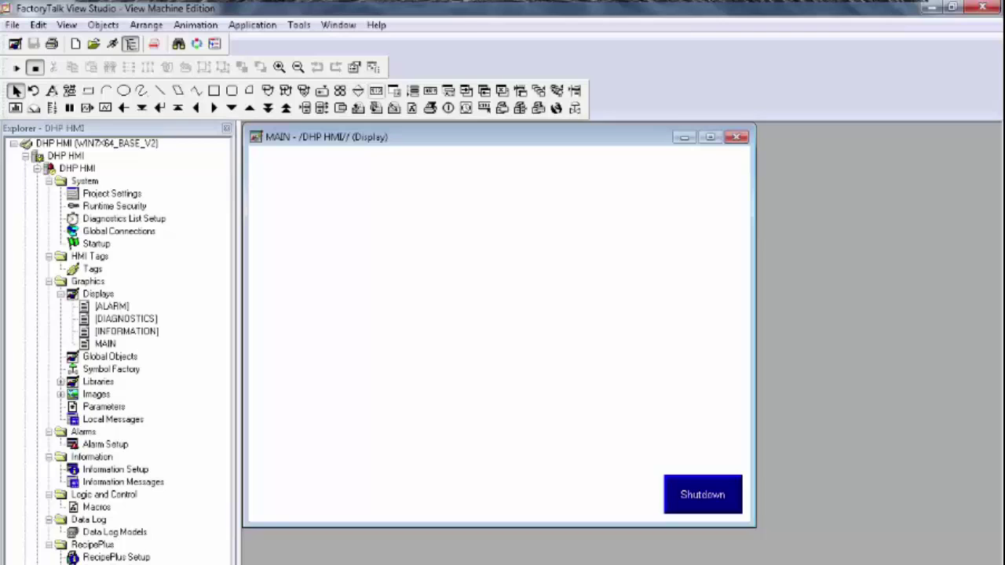
pyautogui.click(376, 90)
pyautogui.moveTo(385, 264); pyautogui.dragTo(582, 334)
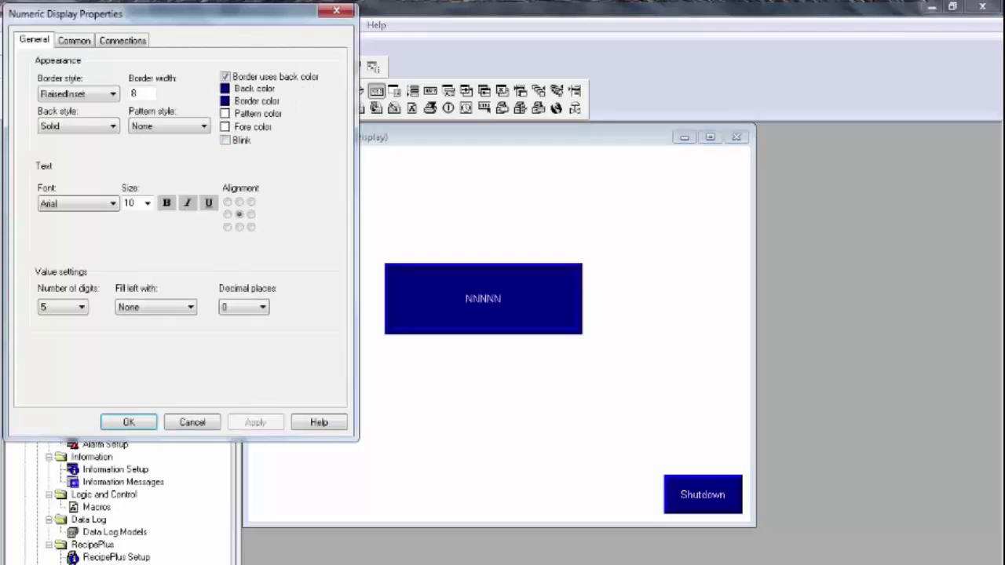
# Browse for a tag for the numeric display's Value connection and refresh the DHP HMI folder
pyautogui.click(122, 40)
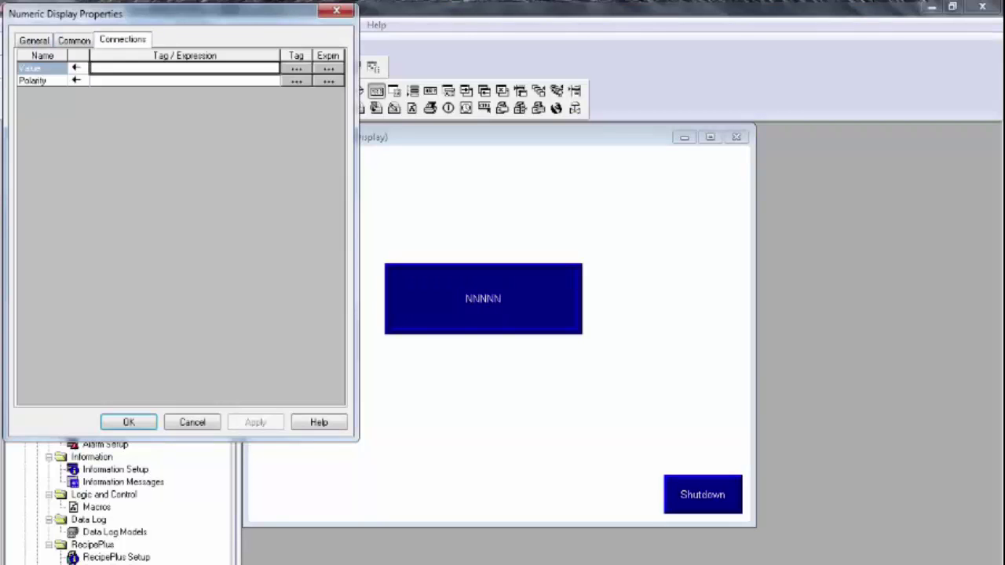
pyautogui.click(296, 68)
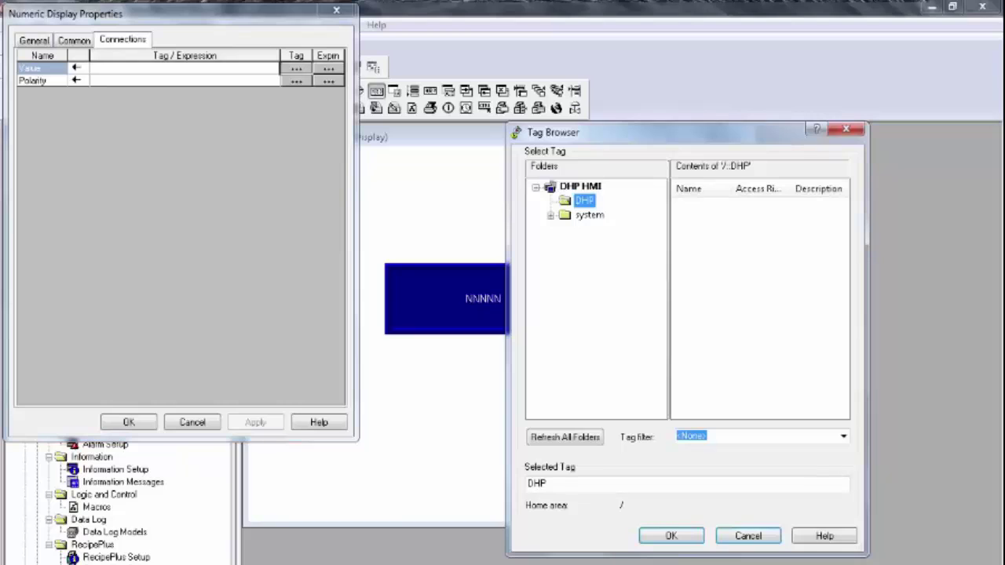
pyautogui.click(580, 186)
pyautogui.rightClick(580, 186)
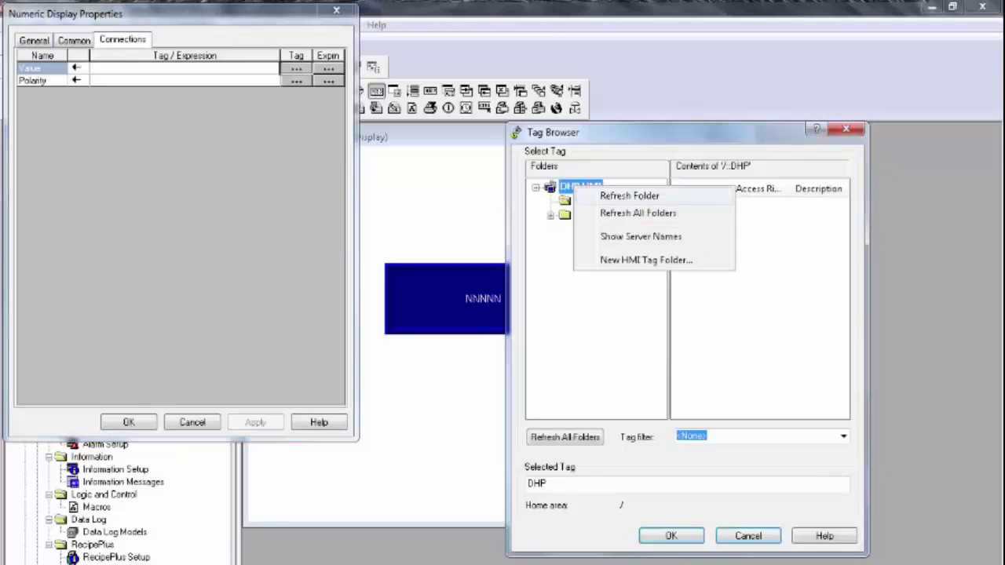
pyautogui.click(617, 196)
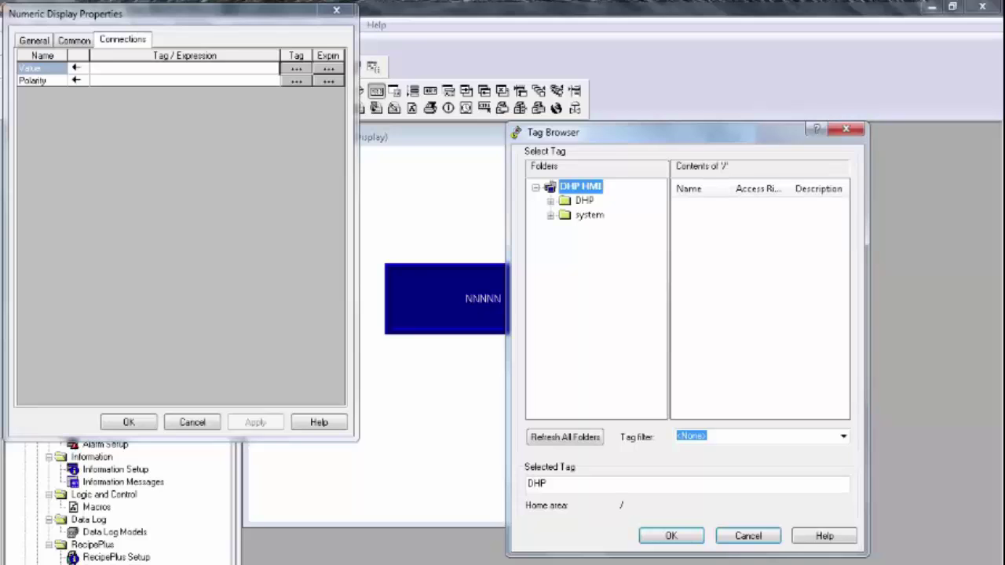
# Expand the DHP shortcut's Online tags and examine the N7 and F8 folders, including the N7:0 tag
pyautogui.doubleClick(584, 201)
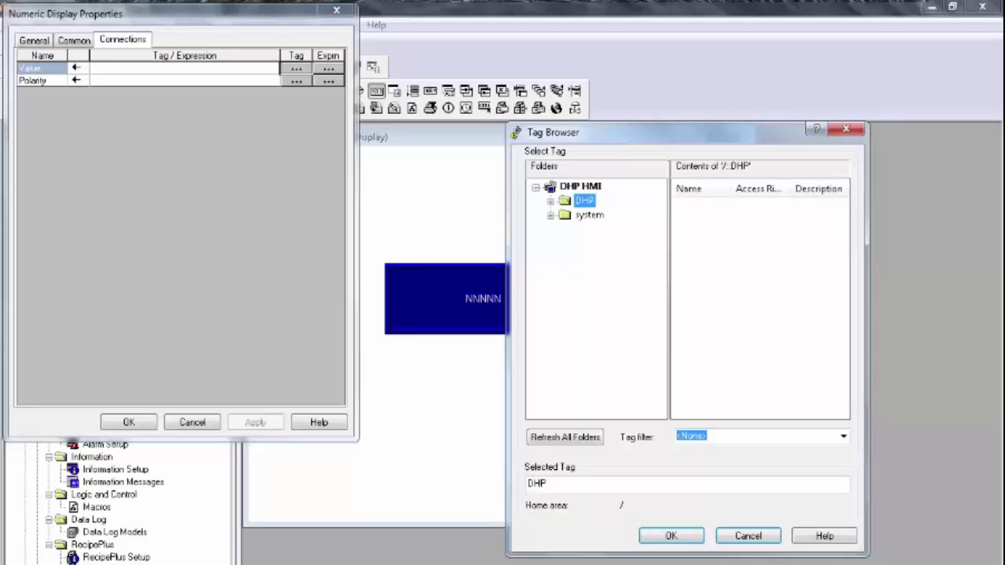
pyautogui.click(565, 229)
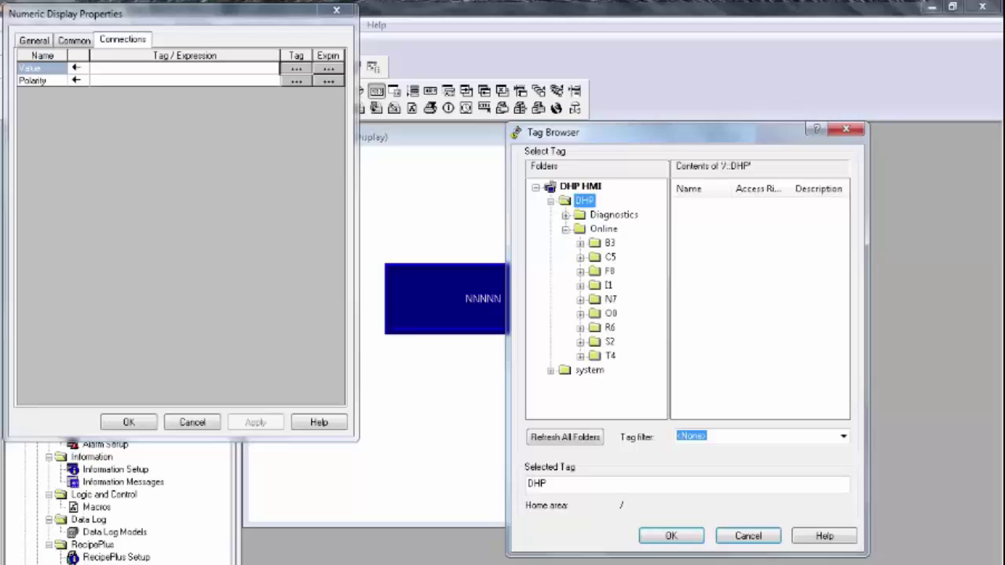
pyautogui.click(604, 229)
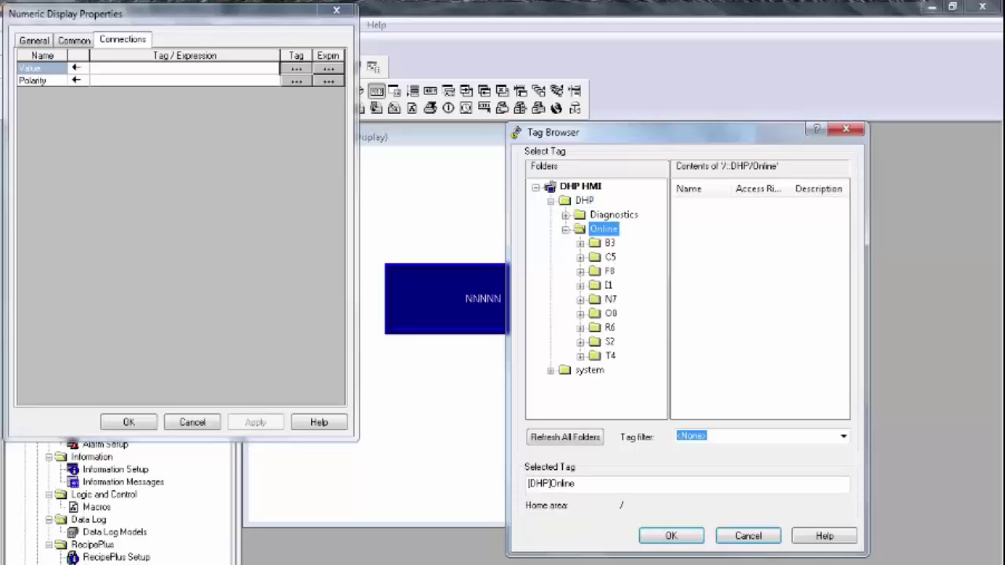
pyautogui.click(610, 299)
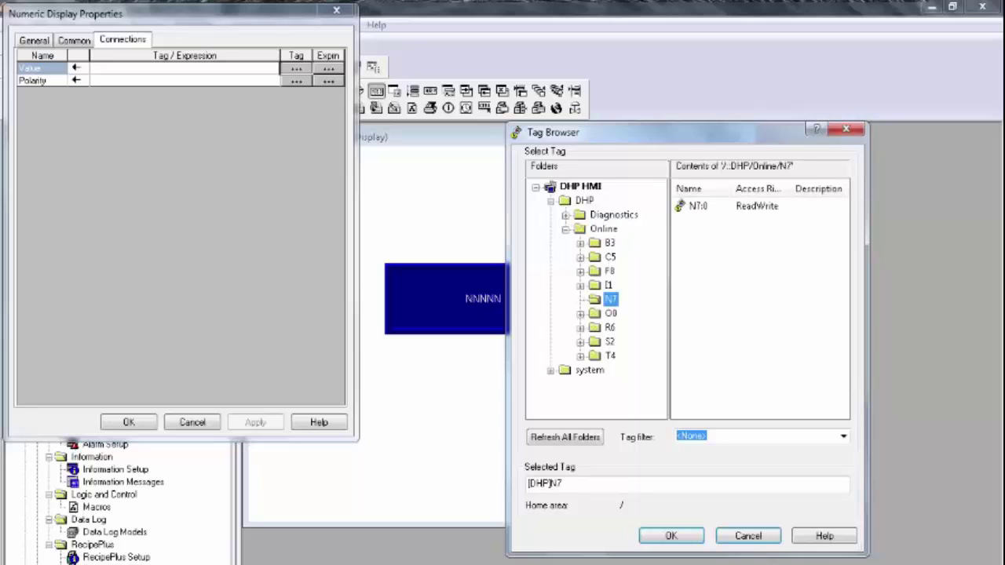
pyautogui.click(698, 205)
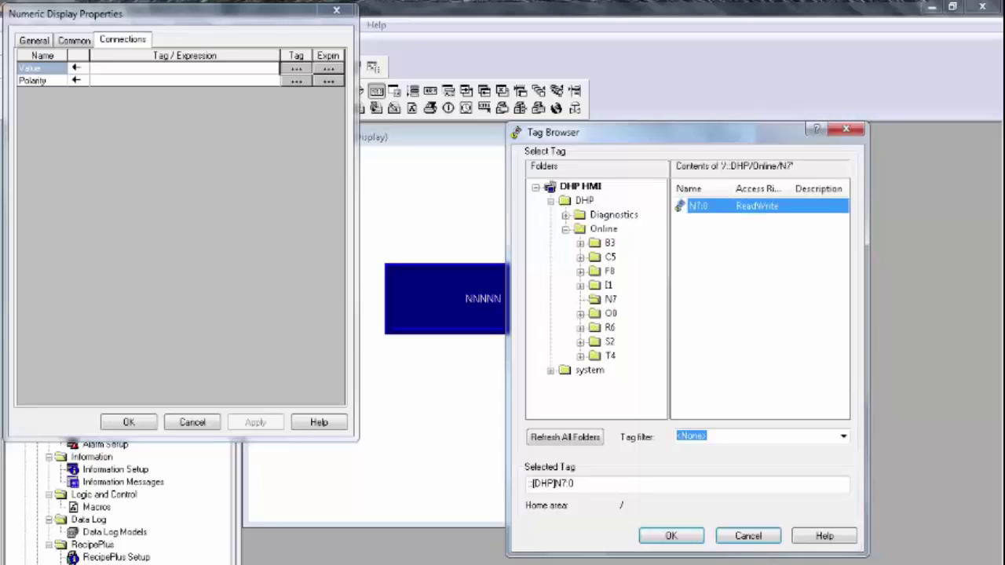
pyautogui.click(610, 299)
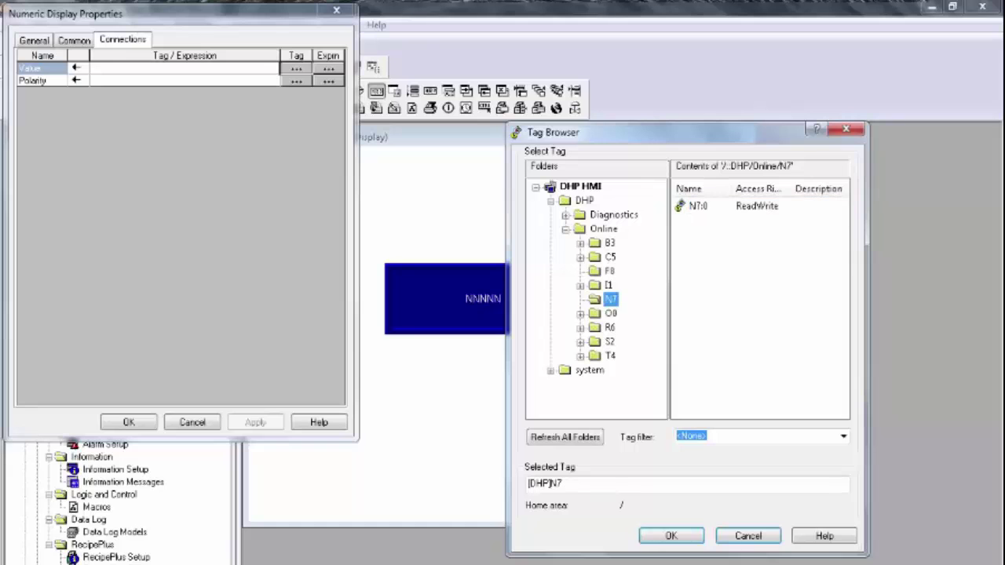
pyautogui.click(610, 271)
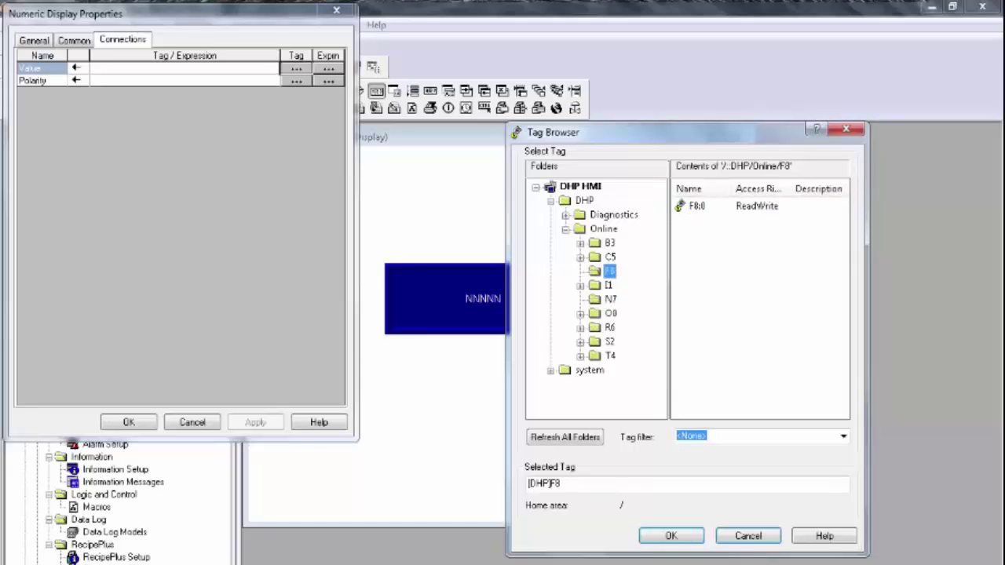